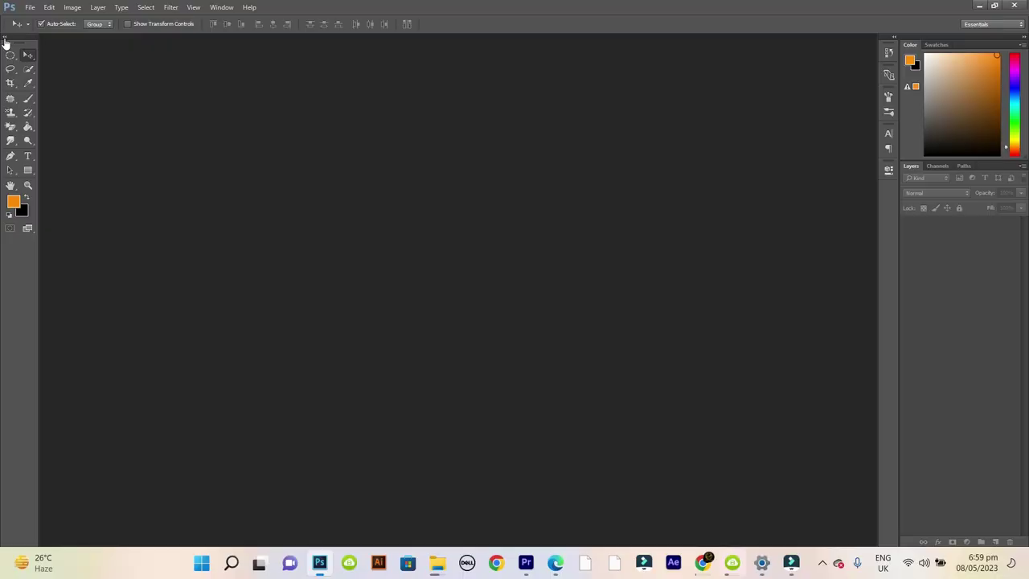
# Step: Bring up the New document dialog, showing default Clipboard settings at 72 Pixels/Inch
pyautogui.hotkey('ctrl', 'n')
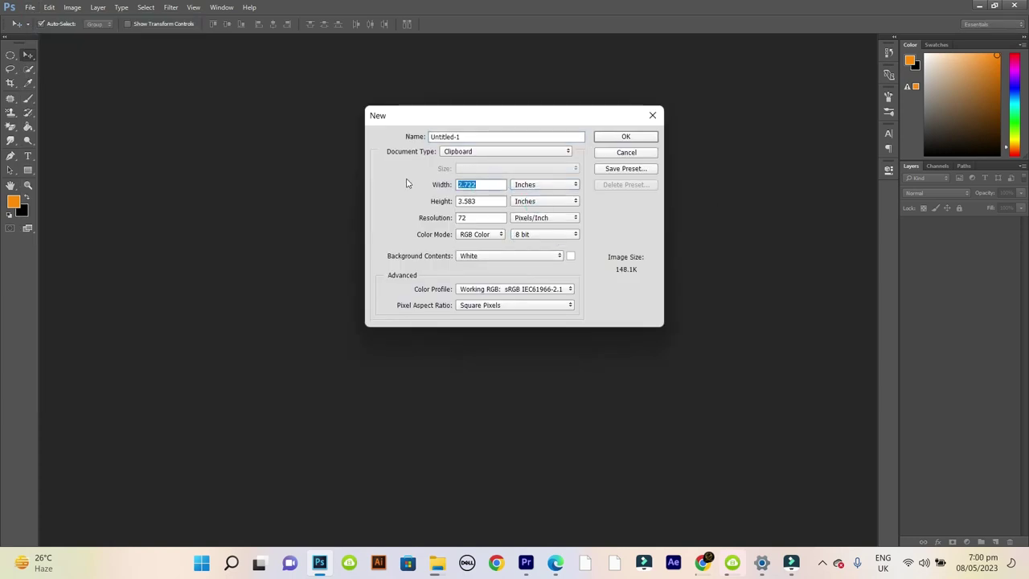
# Step: Create the tall poster document and place the ruined stone wall landscape lower on the canvas
pyautogui.write('00')
pyautogui.press('Return')
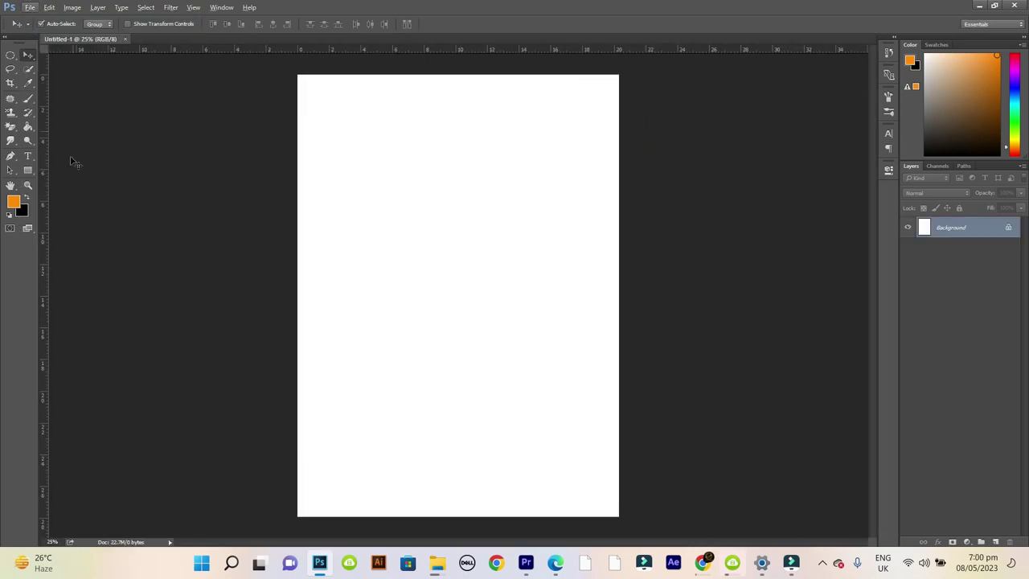
pyautogui.click(30, 7)
pyautogui.click(103, 283)
pyautogui.scroll(3, 81, 241)
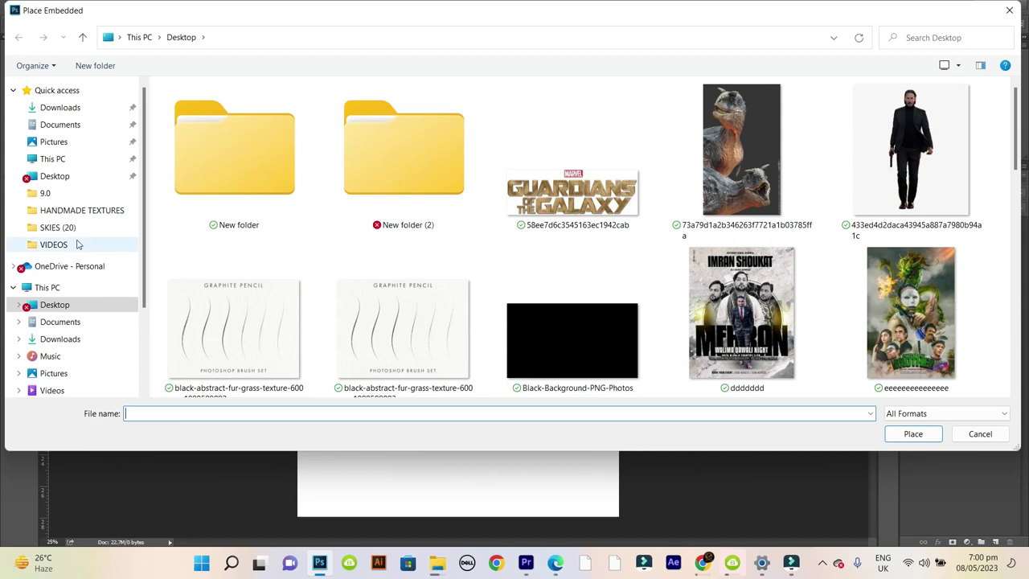
pyautogui.click(58, 227)
pyautogui.click(406, 37)
pyautogui.doubleClick(257, 150)
pyautogui.doubleClick(434, 339)
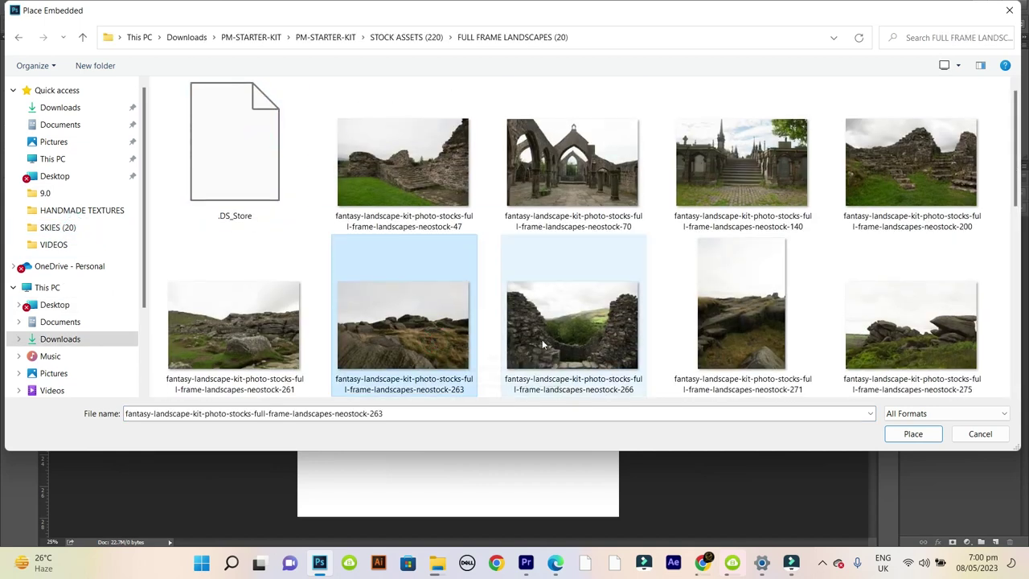
pyautogui.moveTo(559, 339)
pyautogui.mouseDown()
pyautogui.moveTo(546, 434)
pyautogui.moveTo(550, 393)
pyautogui.mouseUp()
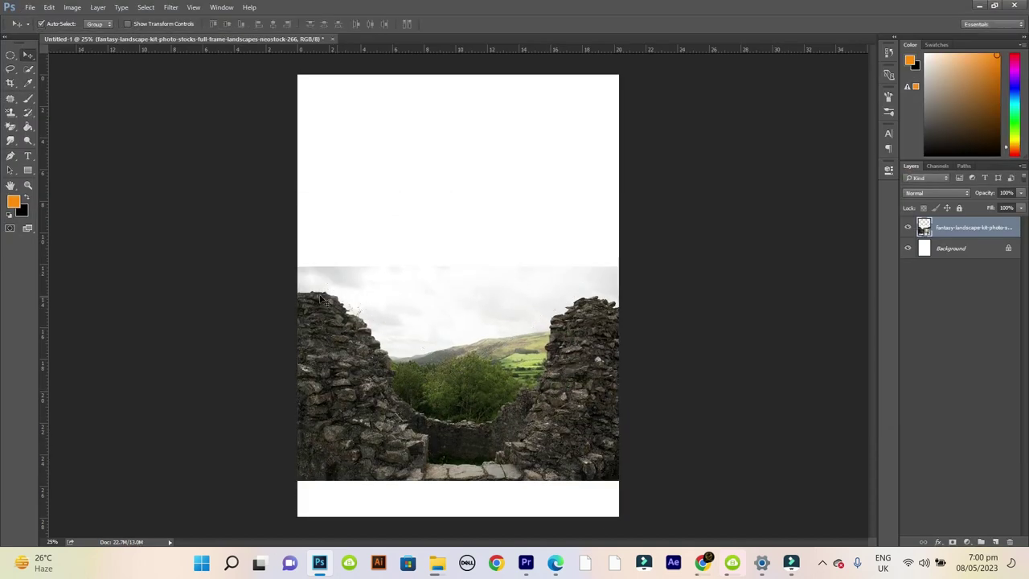
# Step: Place the overcast cloudy sky photo above the ruins, stretched to the canvas top
pyautogui.click(30, 7)
pyautogui.click(49, 257)
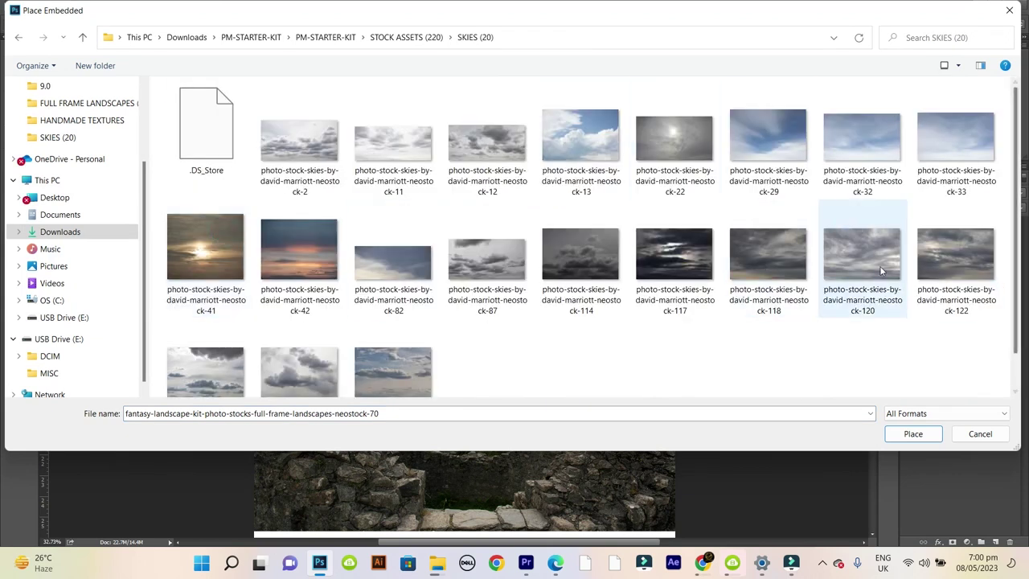
pyautogui.doubleClick(882, 271)
pyautogui.moveTo(571, 340); pyautogui.dragTo(572, 242)
pyautogui.scroll(-2, 455, 97)
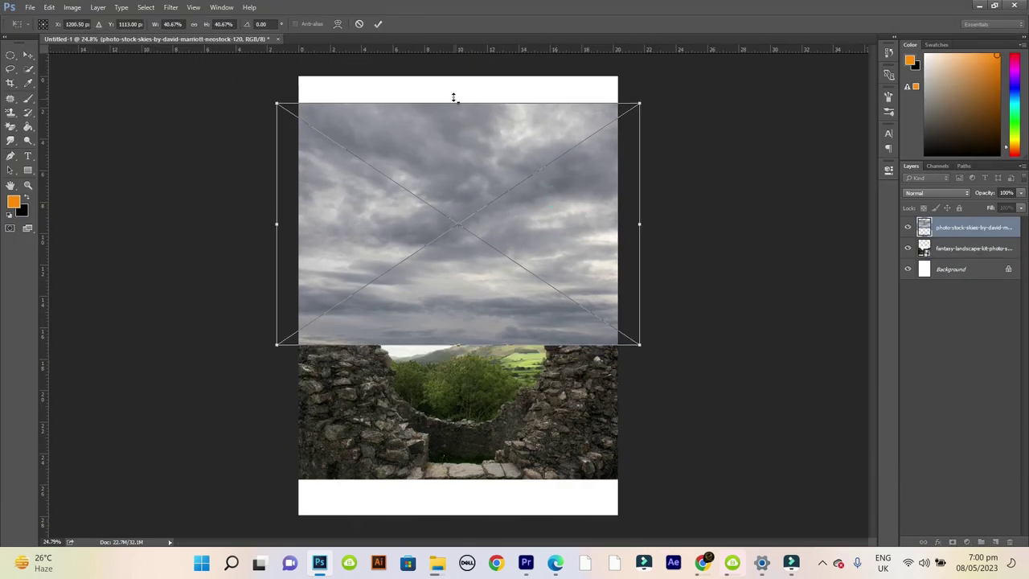
pyautogui.moveTo(454, 98); pyautogui.dragTo(455, 64)
pyautogui.press('Return')
# Step: Put the ruins above the sky and Magic Eraser the white sky from the rasterized landscape
pyautogui.hotkey('ctrl', '[')
pyautogui.scroll(1, 489, 268)
pyautogui.scroll(10, 476, 261)
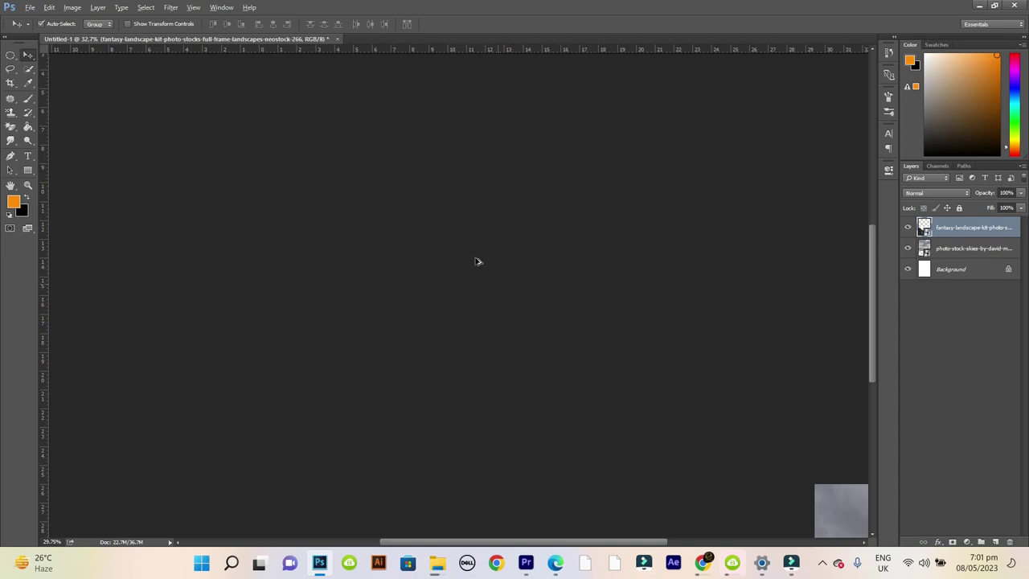
pyautogui.hotkey('ctrl', '0')
pyautogui.click(394, 304)
pyautogui.click(501, 219)
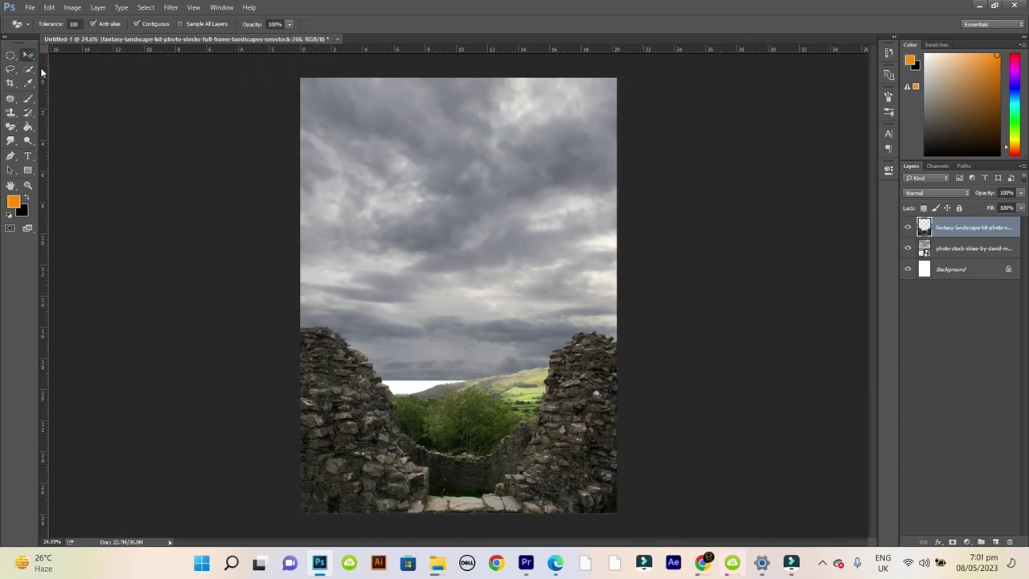
# Step: Duplicate the sky, shift the copy to fill the gap, and mask away the seam
pyautogui.hotkey('ctrl', 'j')
pyautogui.hotkey('ctrl', 't')
pyautogui.moveTo(496, 127); pyautogui.dragTo(455, 156)
pyautogui.press('Return')
pyautogui.click(953, 541)
pyautogui.press('b')
pyautogui.press('x')
pyautogui.moveTo(354, 378); pyautogui.dragTo(494, 466)
# Step: Add an inverted mask to the lower sky layer to blend the two skies
pyautogui.press('v')
pyautogui.scroll(-2, 480, 381)
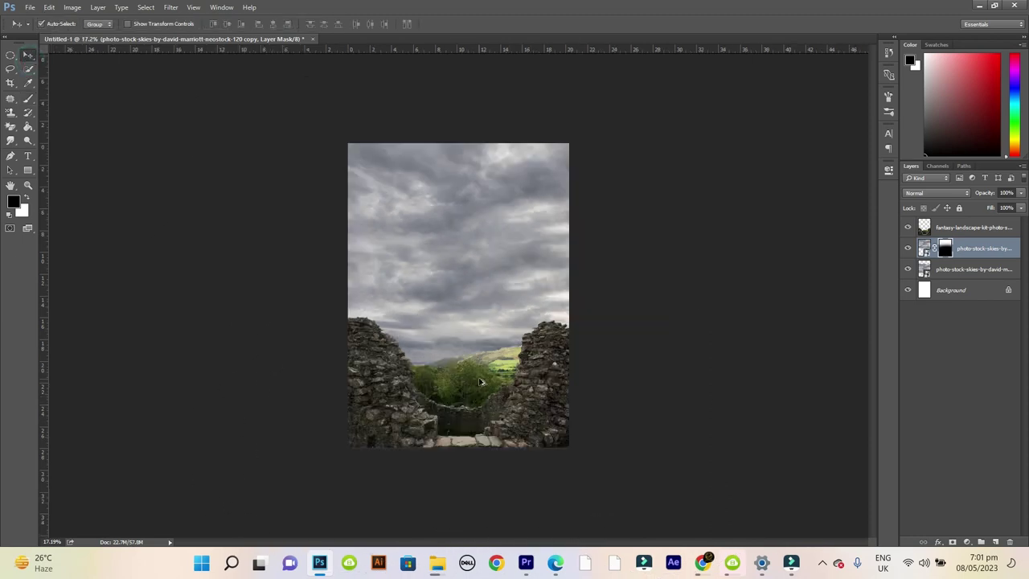
pyautogui.scroll(2, 480, 381)
pyautogui.click(973, 269)
pyautogui.click(953, 541)
pyautogui.press('b')
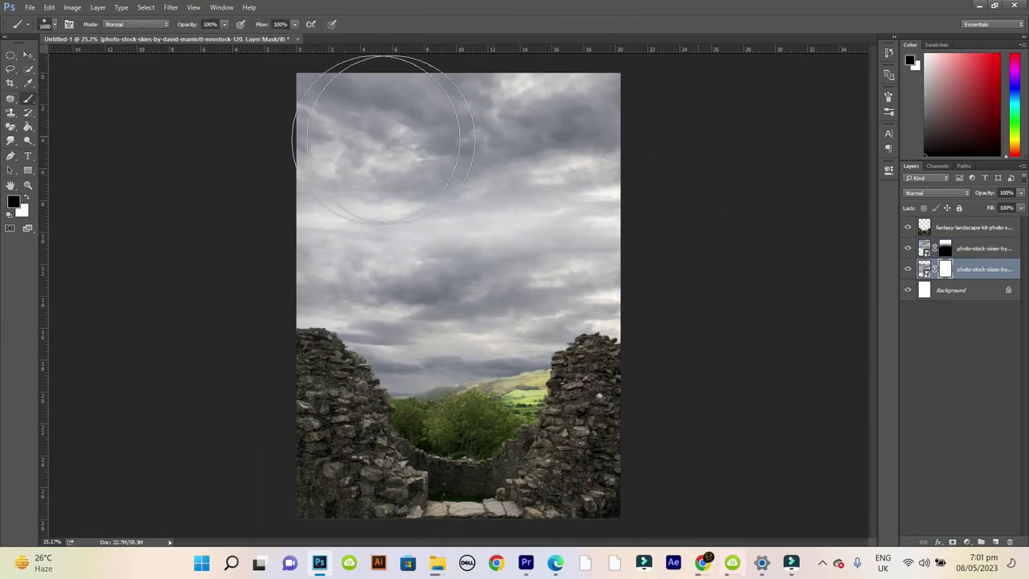
pyautogui.hotkey('ctrl', 'i')
pyautogui.press('v')
pyautogui.scroll(-1, 524, 321)
# Step: Pen-cut the hillside from the ruins landscape onto its own layer and reposition it
pyautogui.scroll(4, 534, 250)
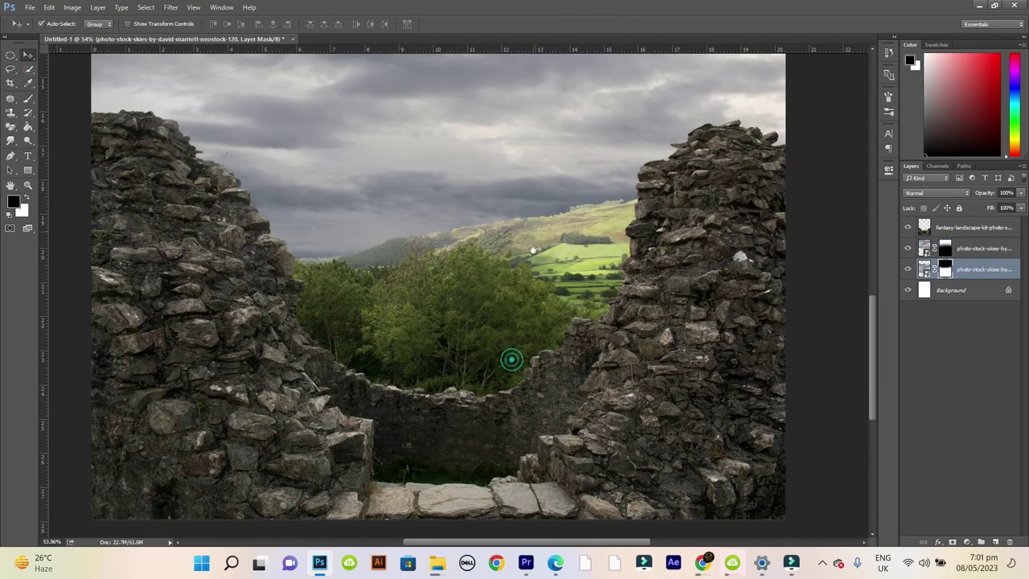
pyautogui.click(533, 250)
pyautogui.press('p')
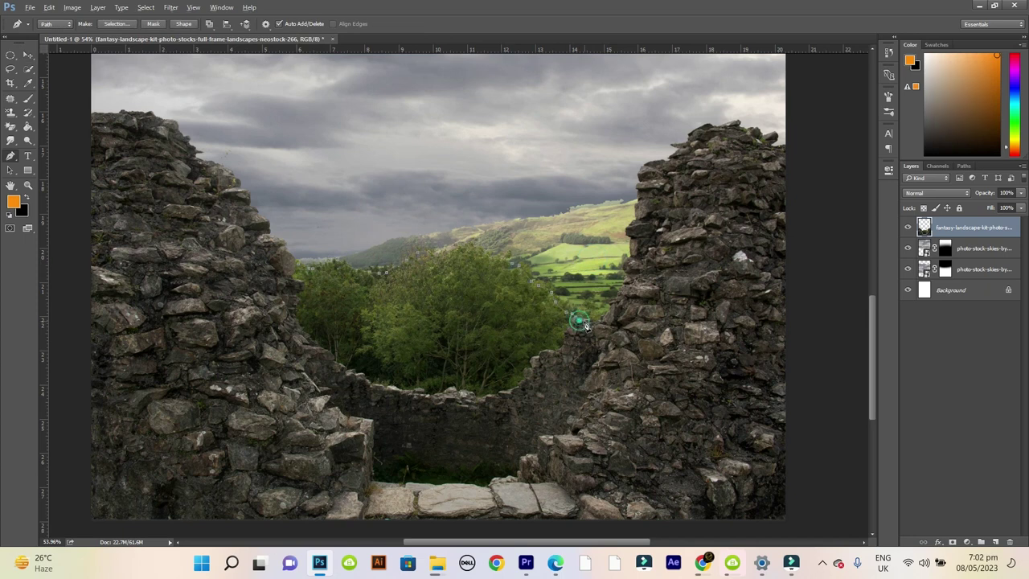
pyautogui.scroll(4, 581, 321)
pyautogui.moveTo(704, 141); pyautogui.dragTo(543, 393)
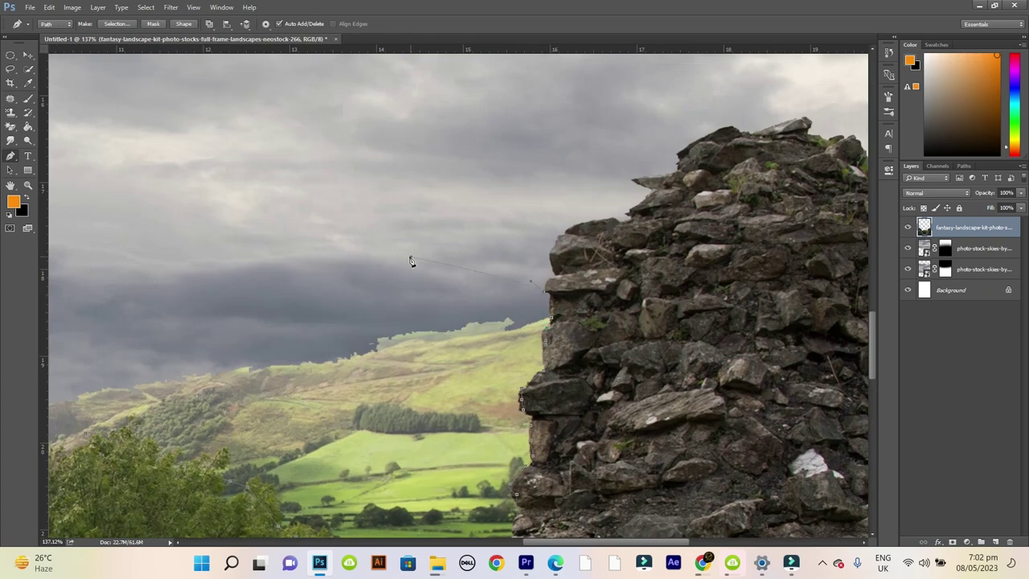
pyautogui.click(410, 261)
pyautogui.scroll(-3, 410, 262)
pyautogui.click(419, 277)
pyautogui.click(213, 332)
pyautogui.hotkey('ctrl', 'shift', 'j')
pyautogui.press('v')
pyautogui.moveTo(344, 433); pyautogui.dragTo(631, 426)
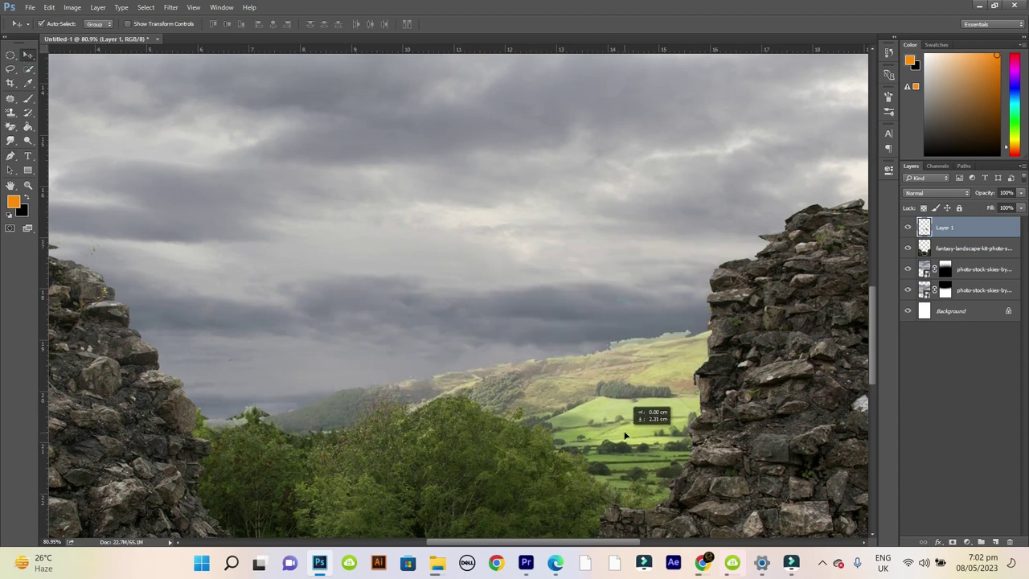
pyautogui.scroll(-3, 634, 426)
# Step: Darken the hills with a Hue/Saturation adjustment lowering lightness
pyautogui.click(968, 542)
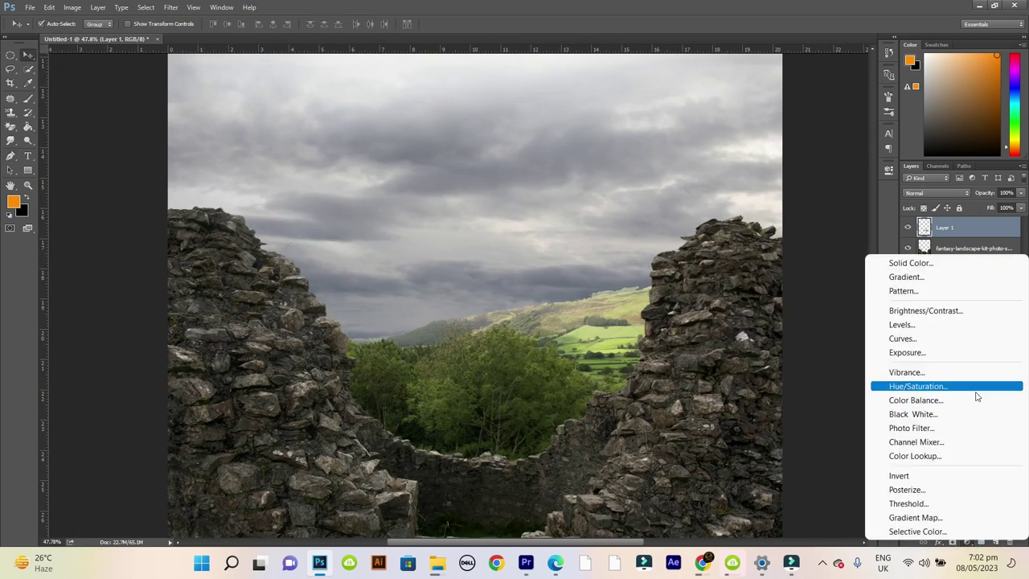
pyautogui.click(942, 386)
pyautogui.moveTo(797, 281); pyautogui.dragTo(771, 282)
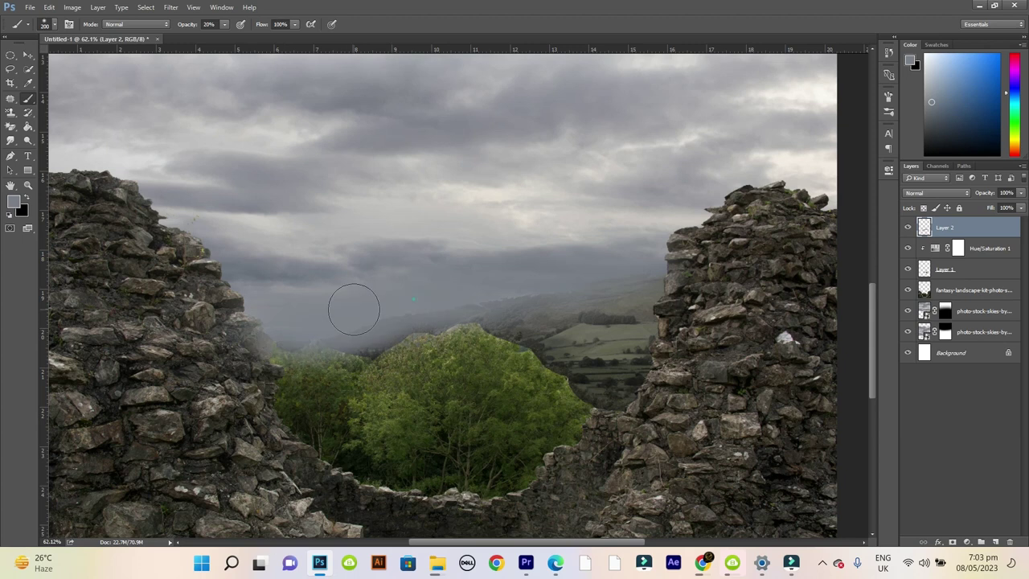
pyautogui.scroll(-2, 354, 309)
pyautogui.scroll(-3, 529, 299)
# Step: Clip an Exposure -2.70 adjustment to the landscape, keeping the trees and central rocks bright
pyautogui.click(973, 271)
pyautogui.click(953, 293)
pyautogui.click(980, 543)
pyautogui.click(909, 349)
pyautogui.hotkey('ctrl', 'alt', 'g')
pyautogui.moveTo(797, 224); pyautogui.dragTo(771, 223)
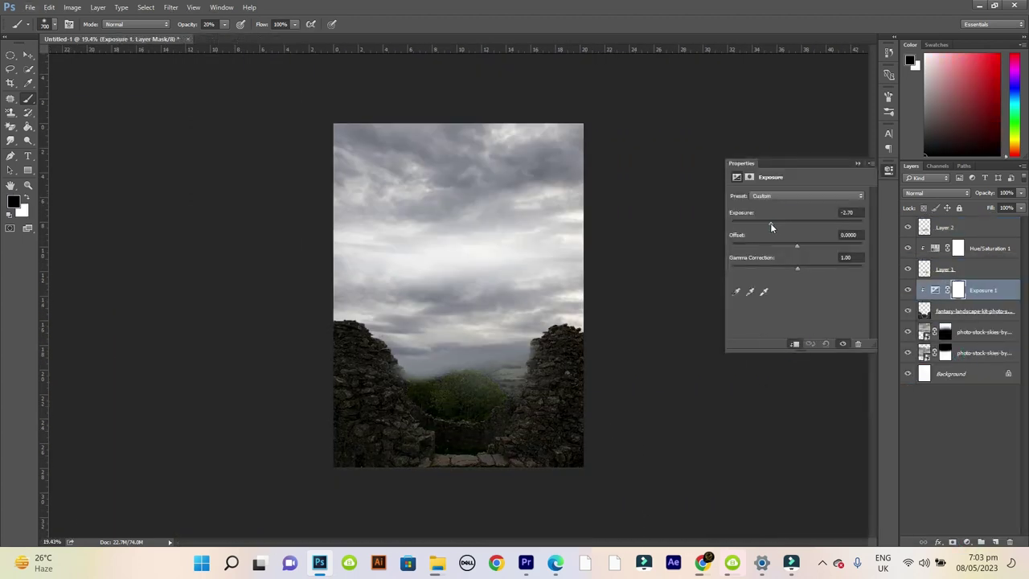
pyautogui.scroll(3, 589, 350)
pyautogui.moveTo(385, 278)
pyautogui.mouseDown()
pyautogui.moveTo(665, 233)
pyautogui.moveTo(435, 371)
pyautogui.mouseUp()
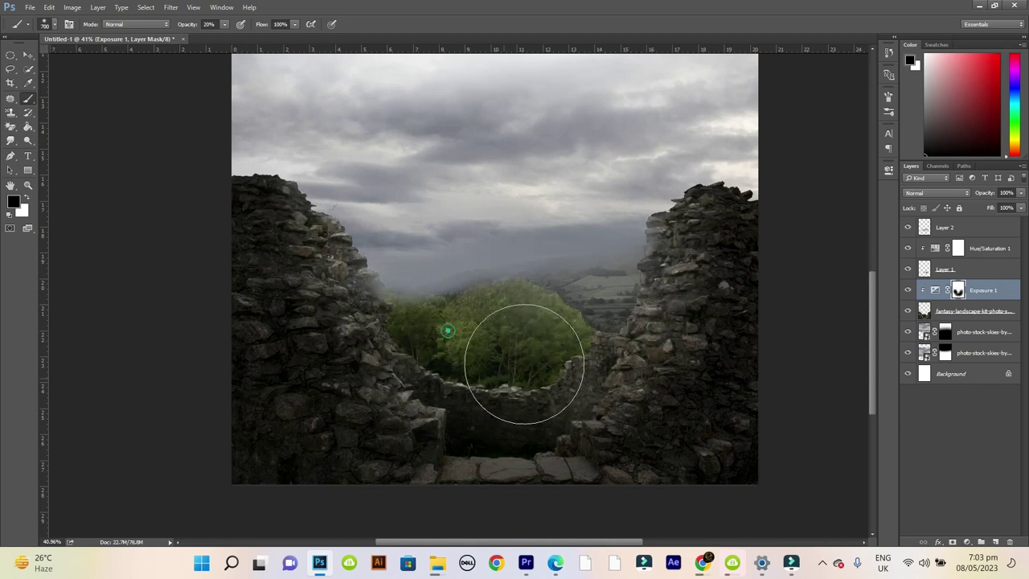
# Step: Place the dinosaur image and set it behind the left ruins wall
pyautogui.hotkey('ctrl', '0')
pyautogui.click(30, 7)
pyautogui.click(81, 257)
pyautogui.moveTo(344, 337); pyautogui.dragTo(336, 314)
pyautogui.press('Return')
pyautogui.hotkey('ctrl', '[')
pyautogui.hotkey('ctrl', '[')
pyautogui.hotkey('ctrl', '[')
pyautogui.hotkey('ctrl', '[')
pyautogui.hotkey('ctrl', '[')
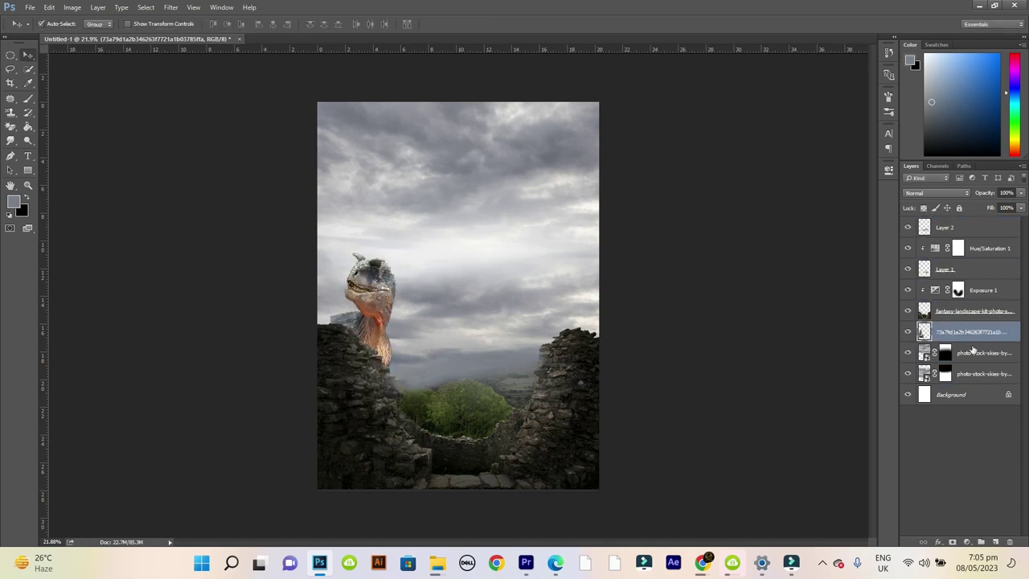
# Step: Duplicate the dinosaur and position the second one lower beside the wall
pyautogui.hotkey('ctrl', '+')
pyautogui.moveTo(341, 226); pyautogui.dragTo(341, 161)
pyautogui.hotkey('ctrl', '0')
pyautogui.hotkey('ctrl', 'd')
# Step: Desaturate the dinosaurs with Hue/Saturation (Saturation -47, Lightness +12) and add a fog layer for brushing
pyautogui.click(968, 542)
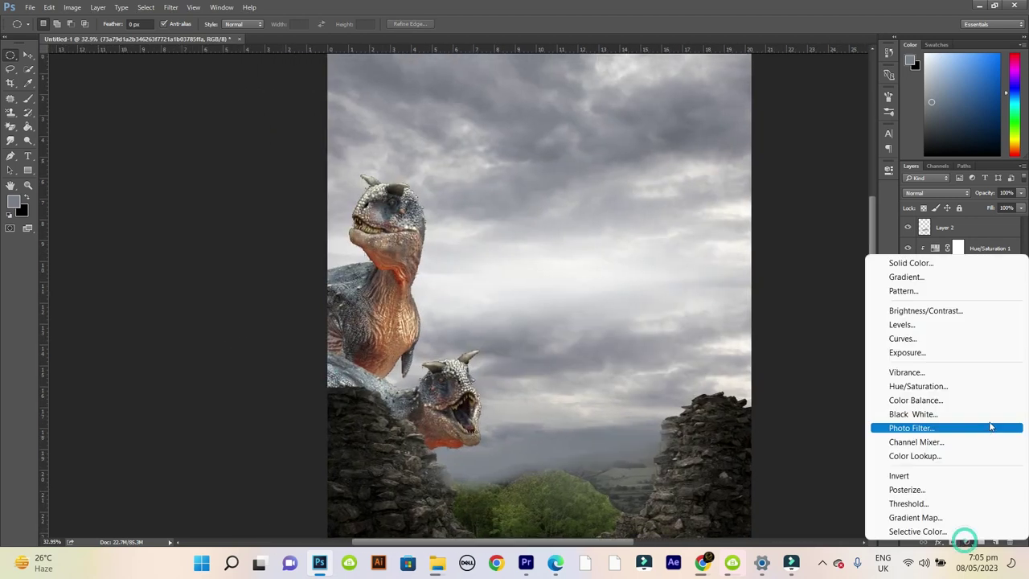
pyautogui.click(925, 386)
pyautogui.moveTo(797, 279); pyautogui.dragTo(807, 280)
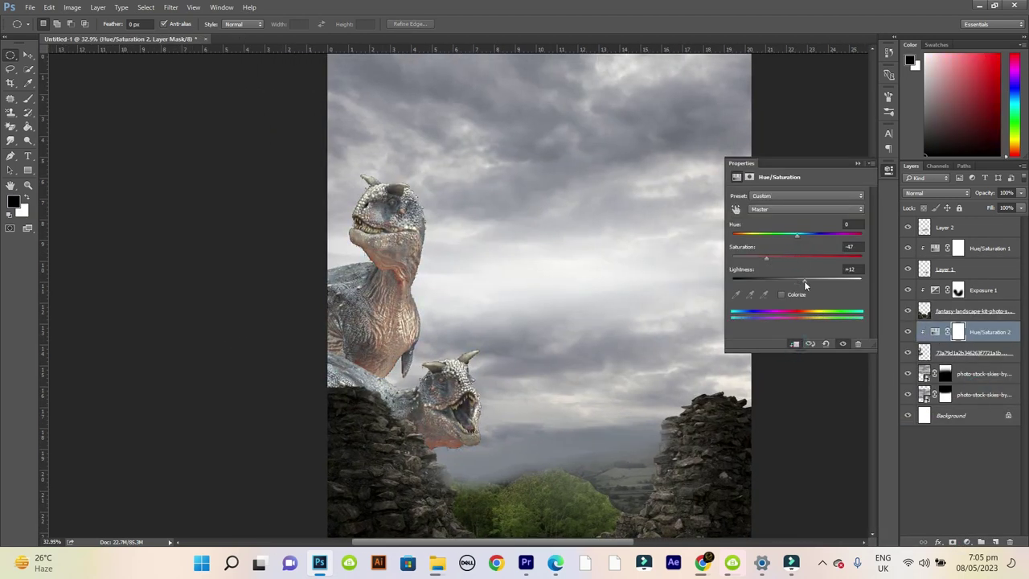
pyautogui.scroll(-2, 230, 461)
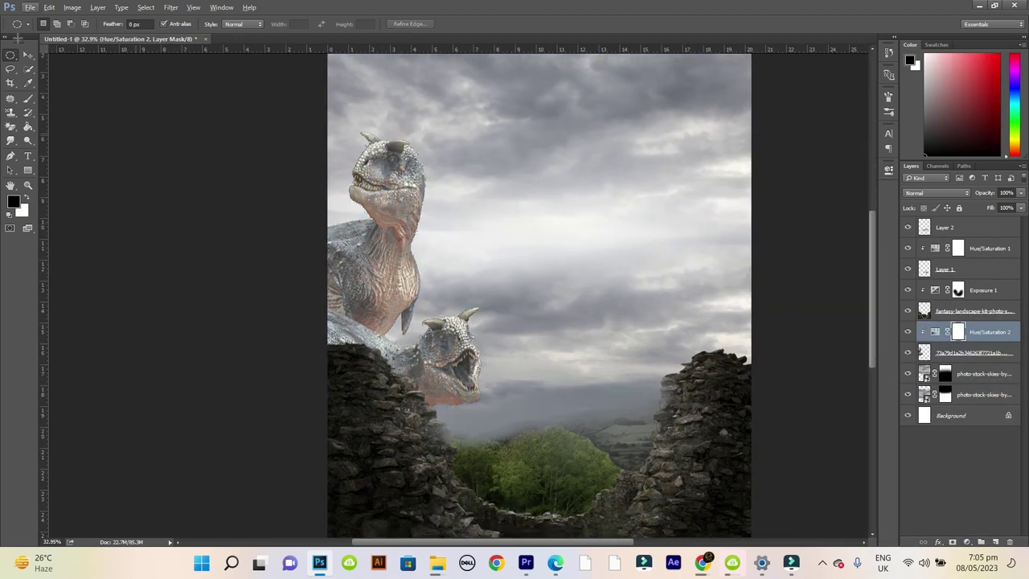
pyautogui.click(1000, 540)
pyautogui.press('b')
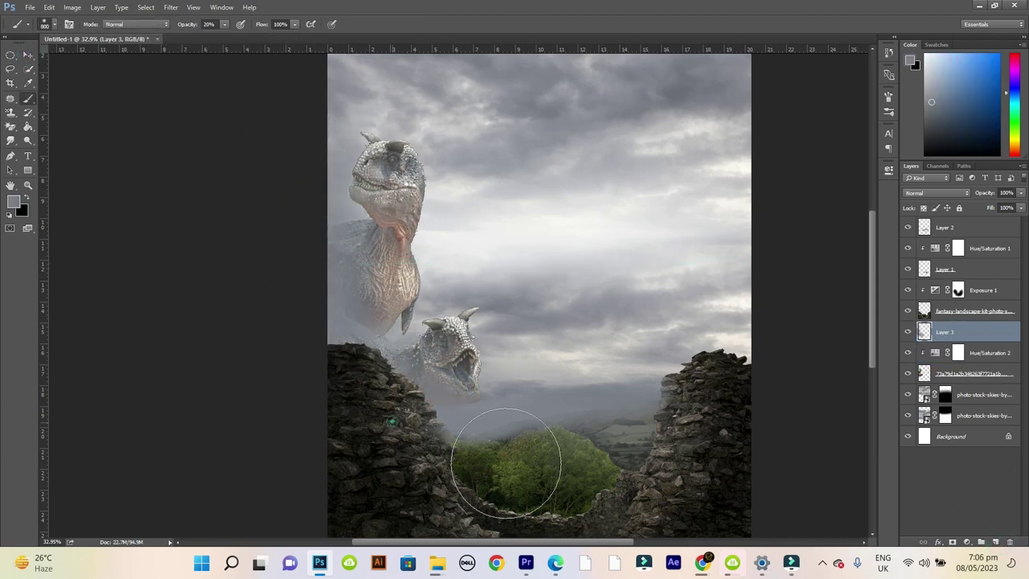
# Step: Start placing another embedded image from the Downloads folder
pyautogui.click(29, 8)
pyautogui.click(64, 258)
pyautogui.click(44, 308)
# Step: Place the two swordsmen, scale them down, fade their legs, and mute them (Saturation -19, Lightness +17)
pyautogui.doubleClick(410, 129)
pyautogui.press('Return')
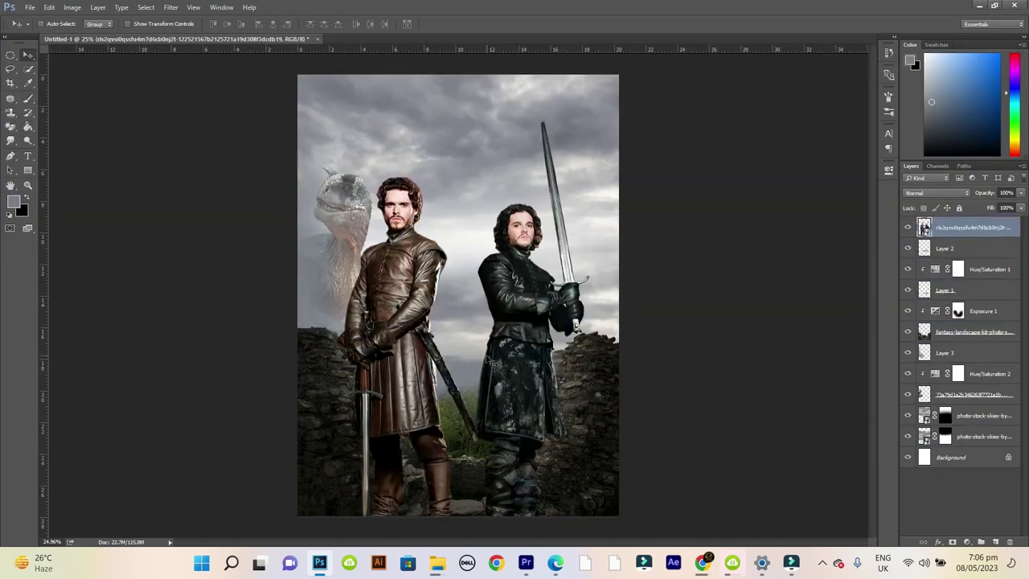
pyautogui.moveTo(490, 362); pyautogui.dragTo(486, 333)
pyautogui.hotkey('ctrl', 't')
pyautogui.moveTo(597, 94); pyautogui.dragTo(559, 181)
pyautogui.moveTo(572, 450); pyautogui.dragTo(458, 456)
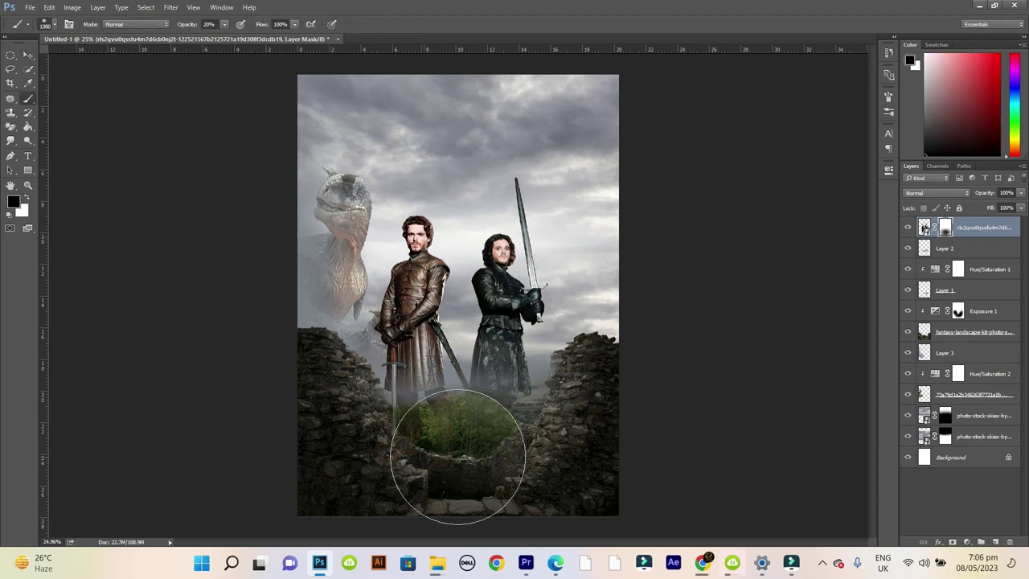
pyautogui.moveTo(977, 394); pyautogui.dragTo(974, 388)
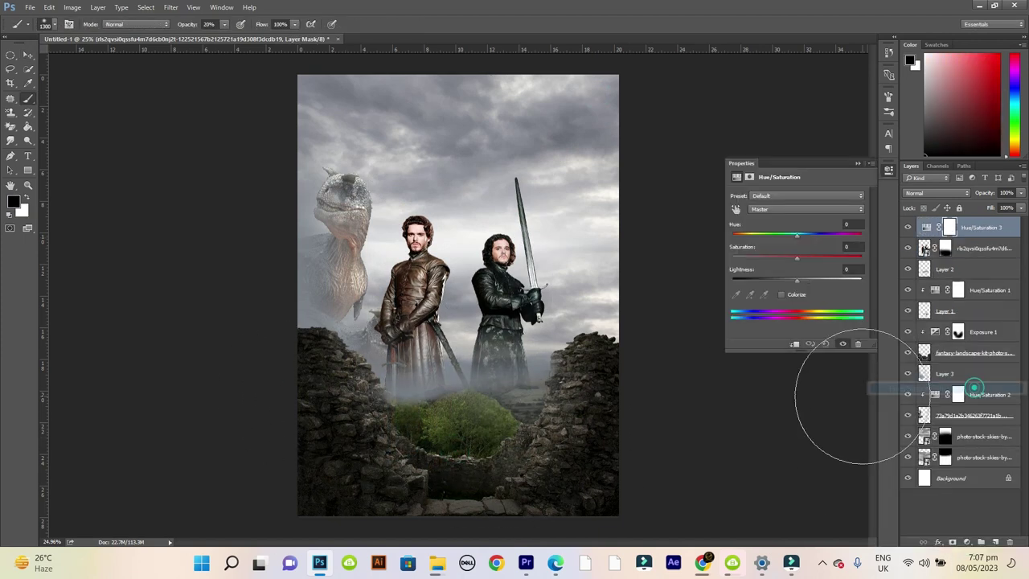
pyautogui.moveTo(797, 279); pyautogui.dragTo(809, 281)
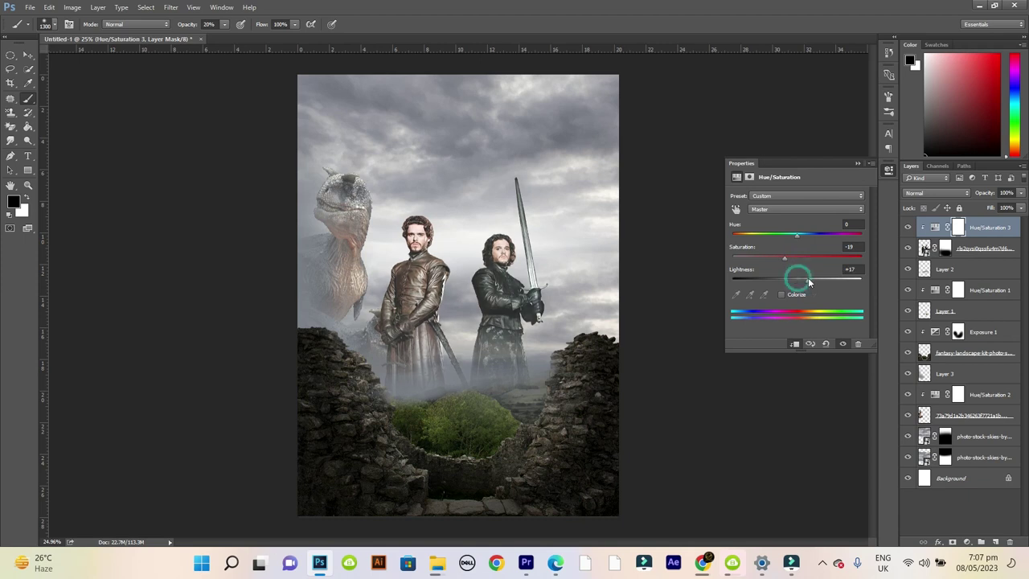
# Step: Paint white mist with a large soft brush over the lower ruins on new Layer 4
pyautogui.scroll(2, 815, 367)
pyautogui.hotkey('ctrl', 'shift', 'alt', 'n')
pyautogui.press('x')
pyautogui.click(46, 24)
pyautogui.moveTo(534, 410); pyautogui.dragTo(289, 362)
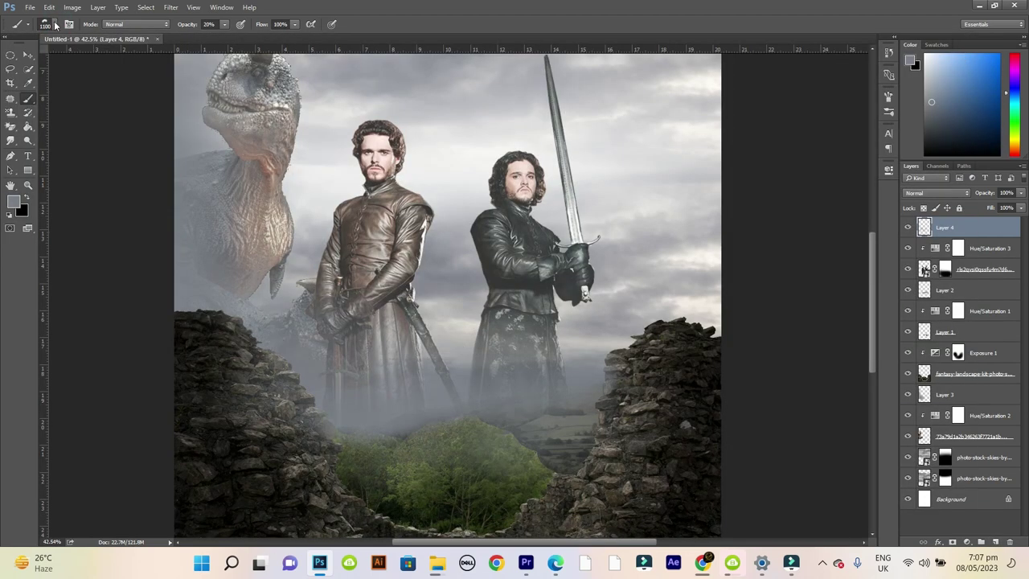
pyautogui.click(46, 24)
pyautogui.click(599, 420)
pyautogui.moveTo(599, 420); pyautogui.dragTo(700, 394)
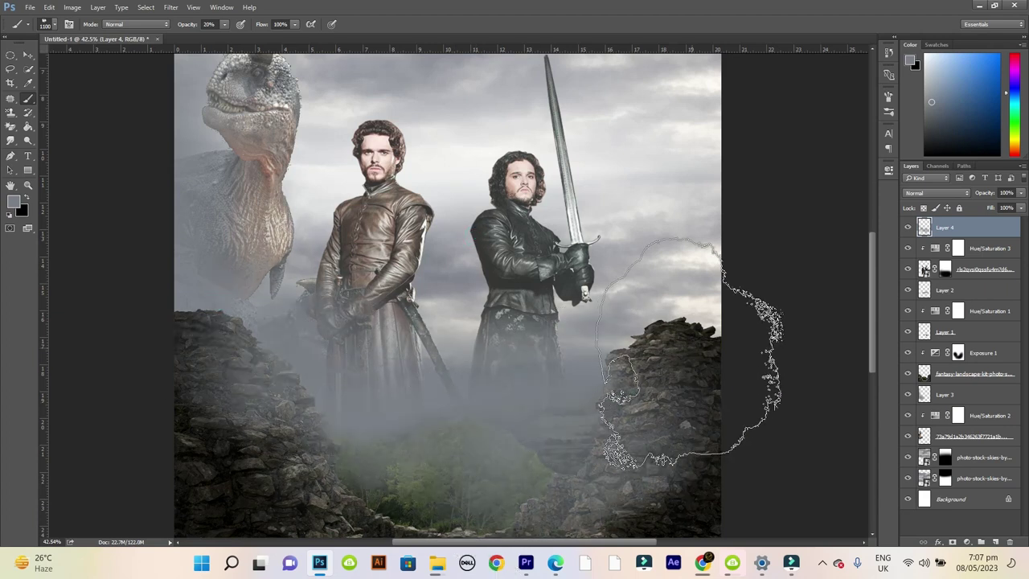
pyautogui.scroll(-2, 569, 337)
pyautogui.keyDown('alt'); pyautogui.click(569, 336); pyautogui.keyUp('alt')
pyautogui.moveTo(570, 336); pyautogui.dragTo(265, 241)
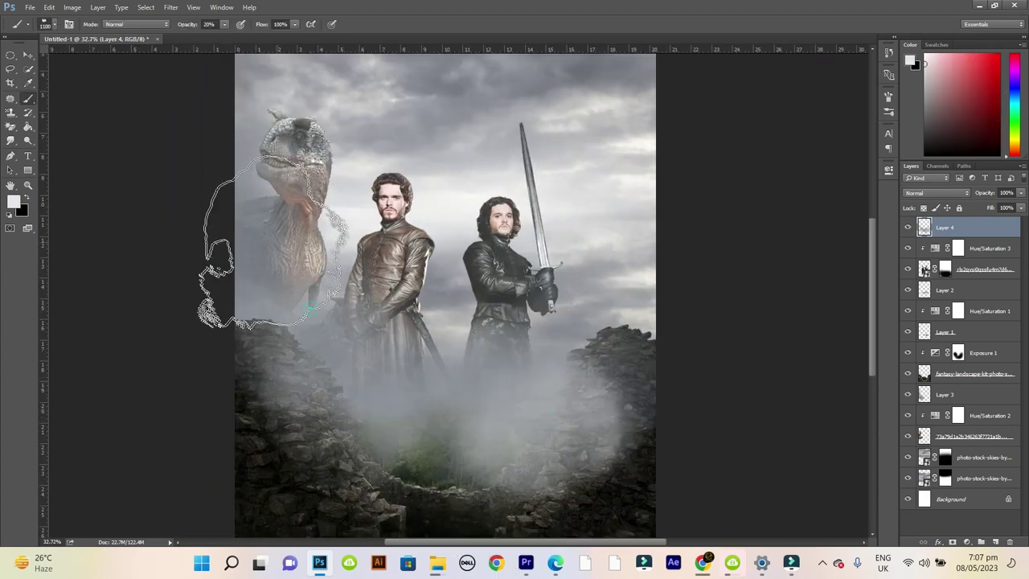
# Step: Shift the figures right to reveal the small dragon
pyautogui.scroll(1, 394, 252)
pyautogui.press('v')
pyautogui.moveTo(394, 252); pyautogui.dragTo(460, 256)
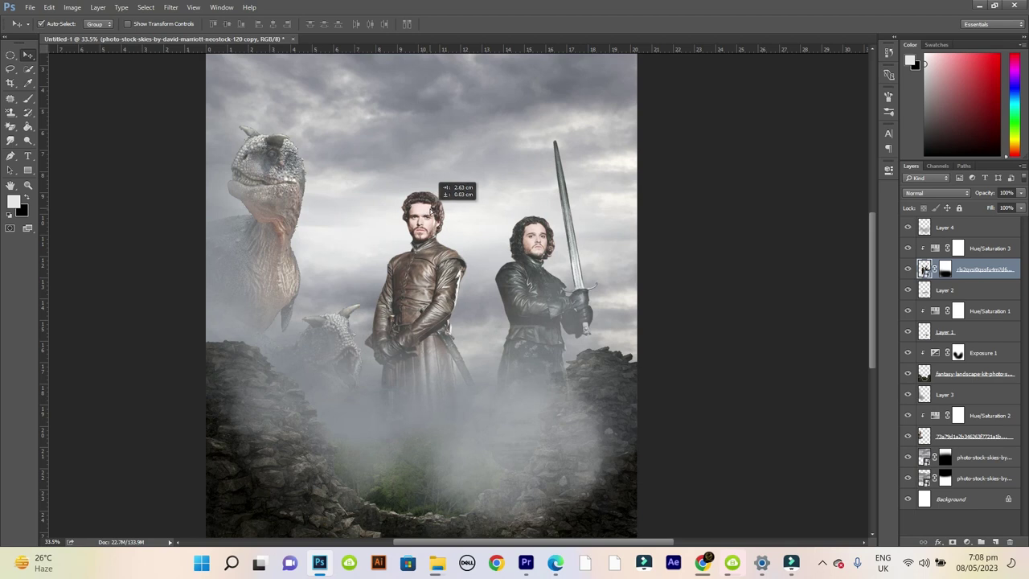
pyautogui.scroll(-2, 496, 363)
# Step: Thin the mist layer and place the armoured man's portrait, fading his lower body into the mist
pyautogui.moveTo(1021, 193); pyautogui.dragTo(996, 209)
pyautogui.click(30, 8)
pyautogui.click(73, 259)
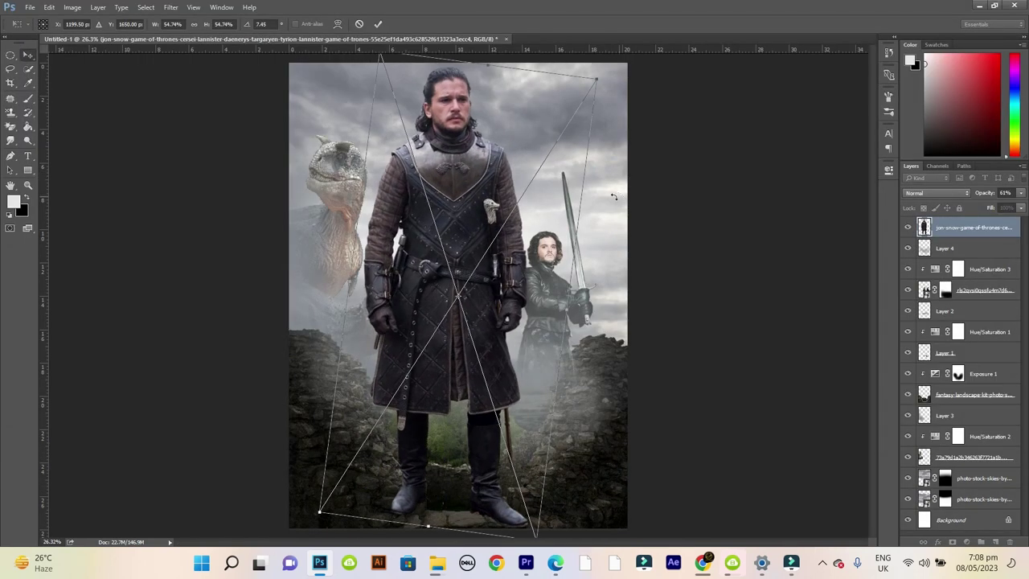
pyautogui.press('Return')
pyautogui.hotkey('ctrl', '[')
pyautogui.hotkey('ctrl', '[')
pyautogui.hotkey('ctrl', '[')
pyautogui.press('b')
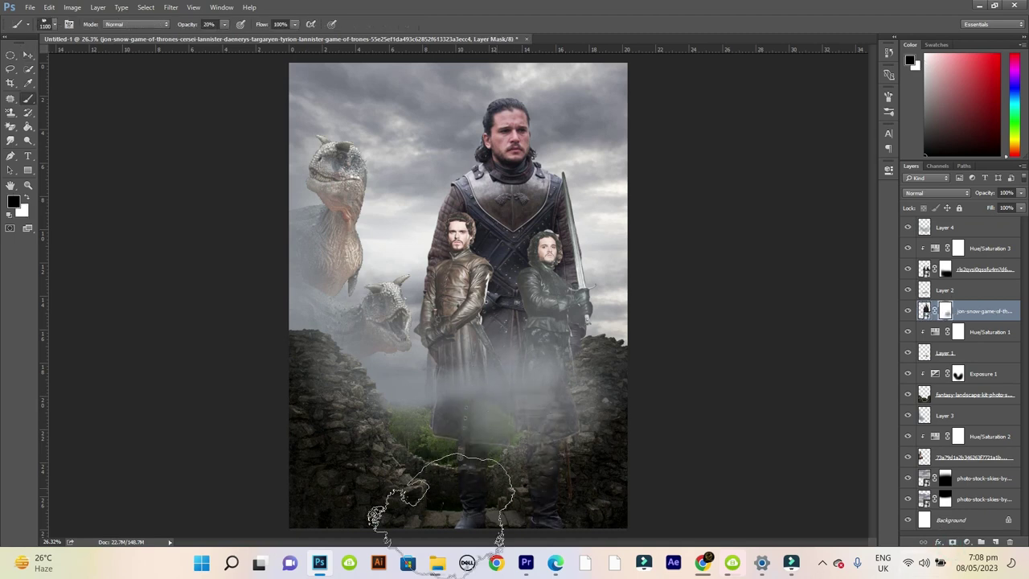
pyautogui.moveTo(531, 322); pyautogui.dragTo(515, 257)
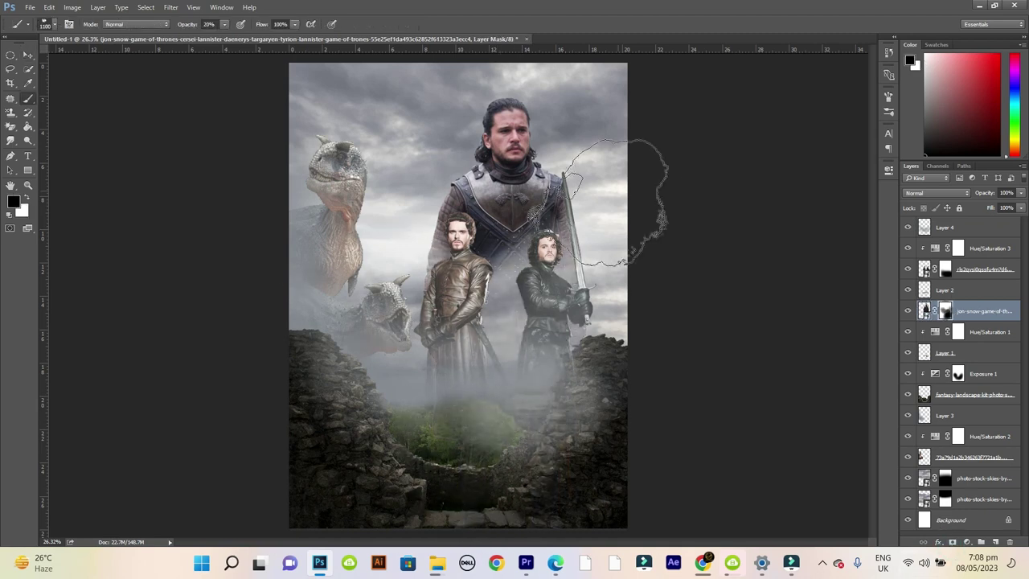
# Step: Place the blonde woman's portrait, flipped horizontally, behind the landscape layers
pyautogui.click(30, 7)
pyautogui.click(81, 267)
pyautogui.rightClick(562, 188)
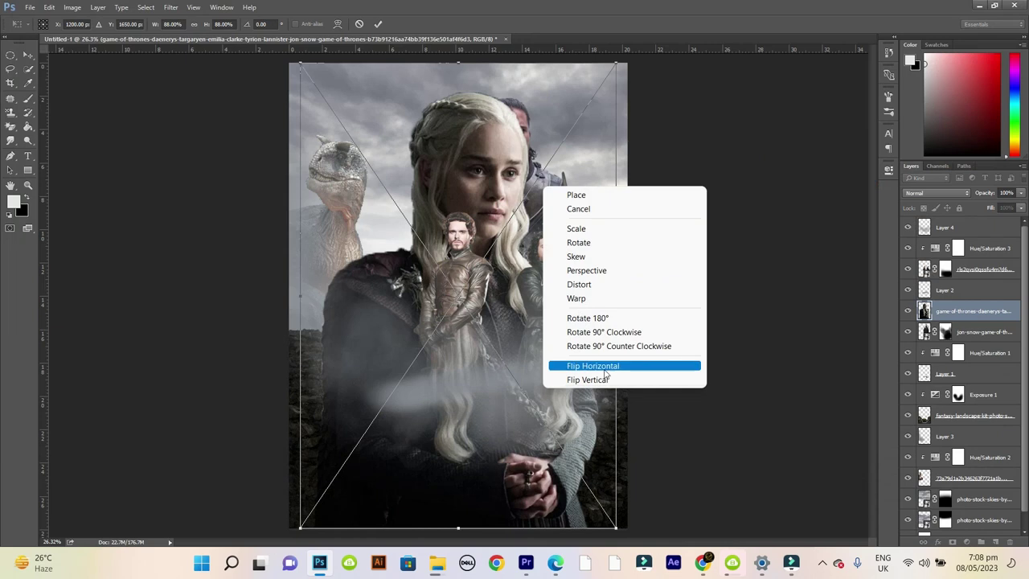
pyautogui.click(627, 427)
pyautogui.press('Return')
pyautogui.hotkey('ctrl', '[')
pyautogui.hotkey('ctrl', '[')
pyautogui.hotkey('ctrl', '[')
pyautogui.hotkey('ctrl', '[')
pyautogui.hotkey('ctrl', '[')
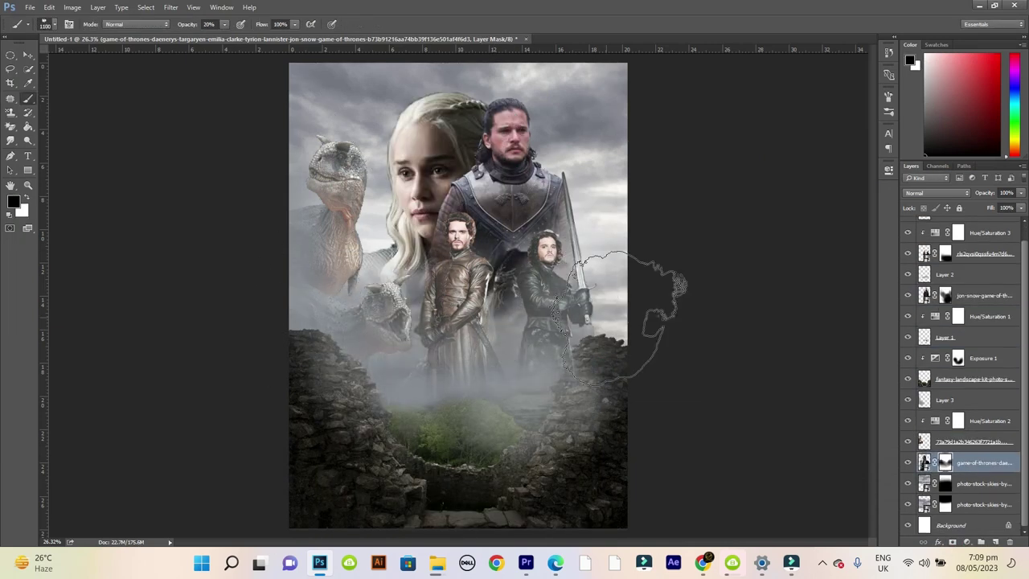
# Step: Move the armoured man's portrait down and to the left
pyautogui.click(985, 295)
pyautogui.hotkey('ctrl', 't')
pyautogui.moveTo(650, 109)
pyautogui.mouseDown()
pyautogui.moveTo(603, 156)
pyautogui.moveTo(554, 147)
pyautogui.mouseUp()
pyautogui.press('Return')
pyautogui.moveTo(474, 140); pyautogui.dragTo(476, 143)
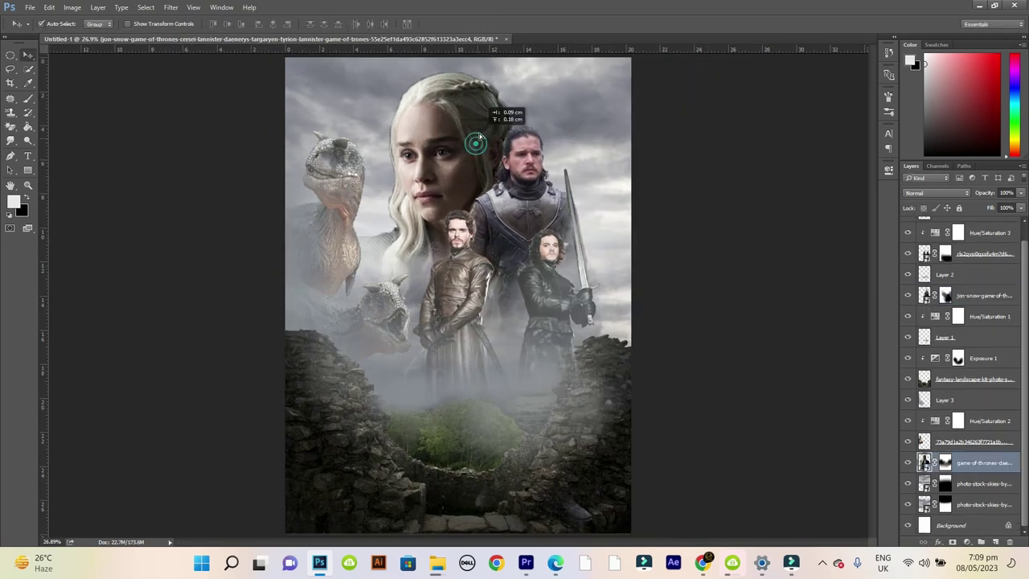
pyautogui.scroll(-1, 476, 143)
pyautogui.moveTo(470, 223); pyautogui.dragTo(541, 286)
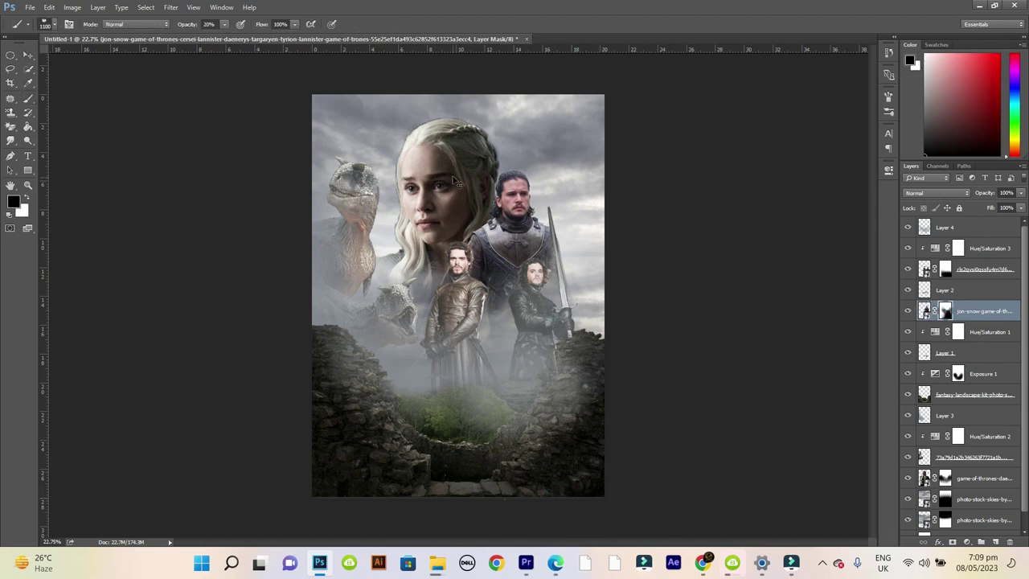
# Step: Give the woman's portrait a Hue/Saturation adjustment with saturation -24 and raised lightness
pyautogui.press('v')
pyautogui.click(985, 478)
pyautogui.click(967, 542)
pyautogui.click(908, 386)
pyautogui.moveTo(782, 258); pyautogui.dragTo(780, 258)
pyautogui.moveTo(797, 280)
pyautogui.mouseDown()
pyautogui.moveTo(814, 285)
pyautogui.moveTo(804, 285)
pyautogui.mouseUp()
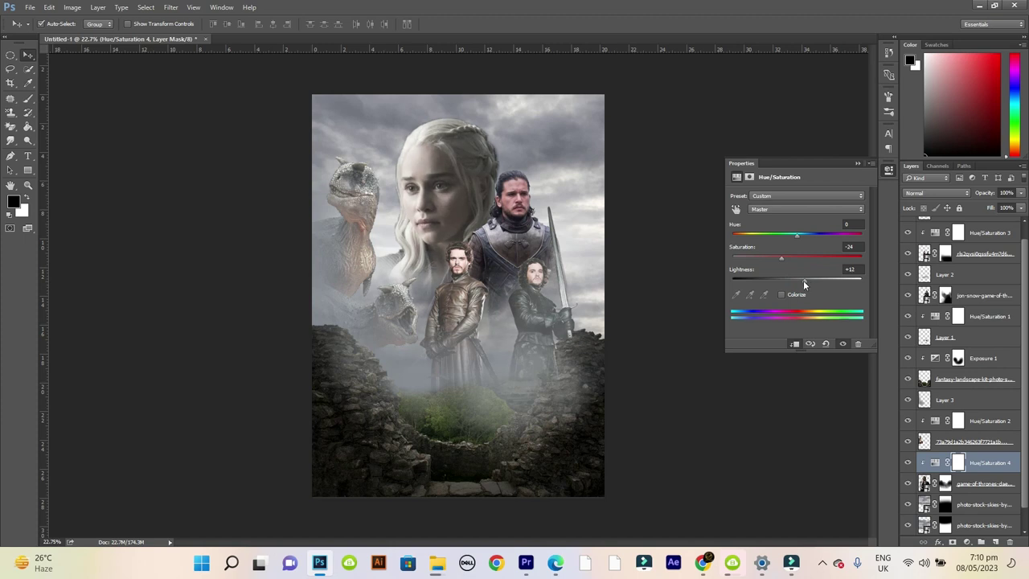
# Step: Add a Hue/Saturation adjustment clipped to the armoured man's portrait
pyautogui.click(985, 295)
pyautogui.click(980, 542)
pyautogui.click(925, 402)
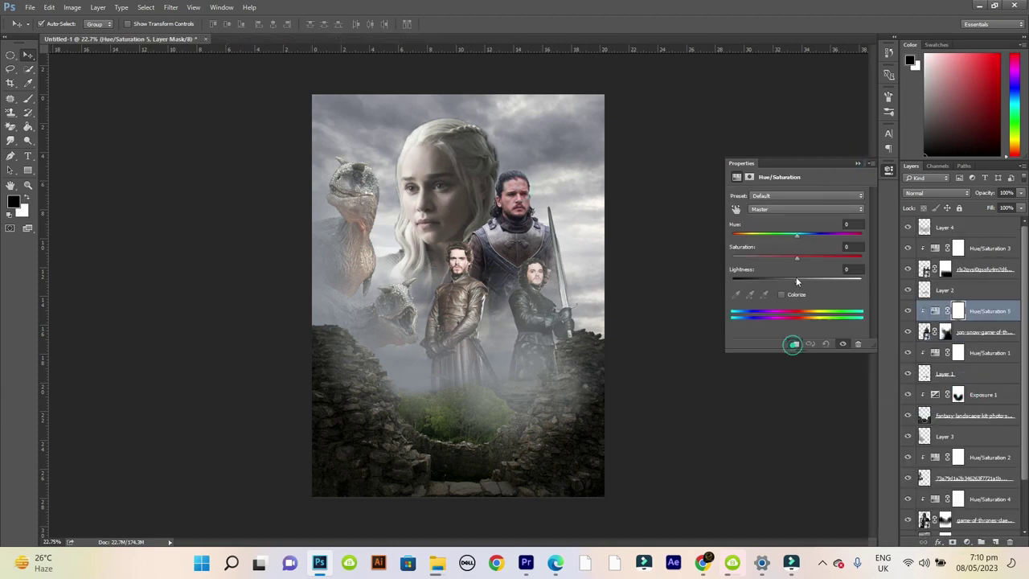
pyautogui.click(857, 163)
# Step: Place a small third figure between the two men and mask it with black
pyautogui.click(29, 8)
pyautogui.click(103, 249)
pyautogui.doubleClick(514, 242)
pyautogui.moveTo(542, 77); pyautogui.dragTo(495, 187)
pyautogui.moveTo(459, 290); pyautogui.dragTo(523, 321)
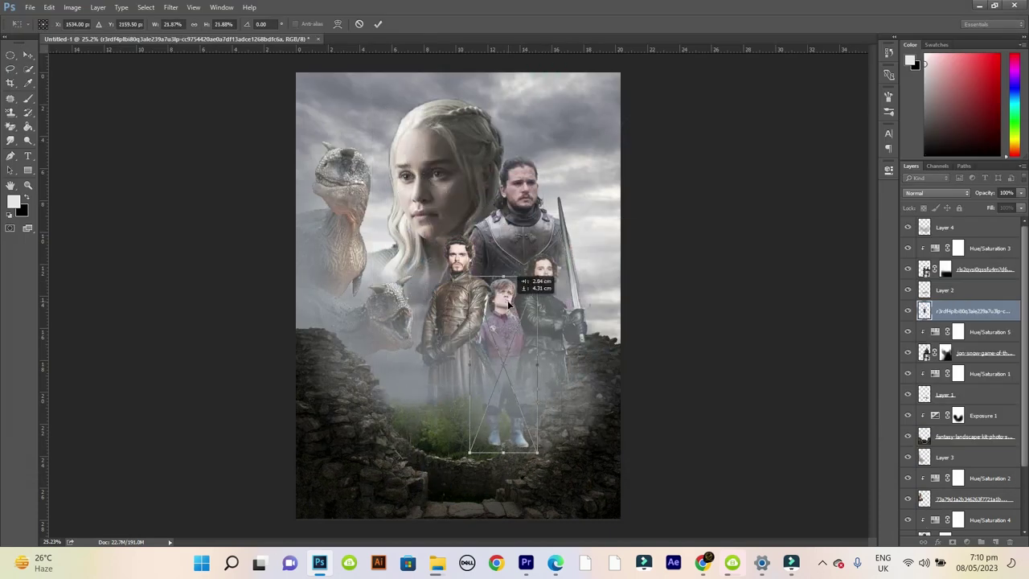
pyautogui.press('Return')
pyautogui.scroll(3, 583, 363)
pyautogui.click(967, 542)
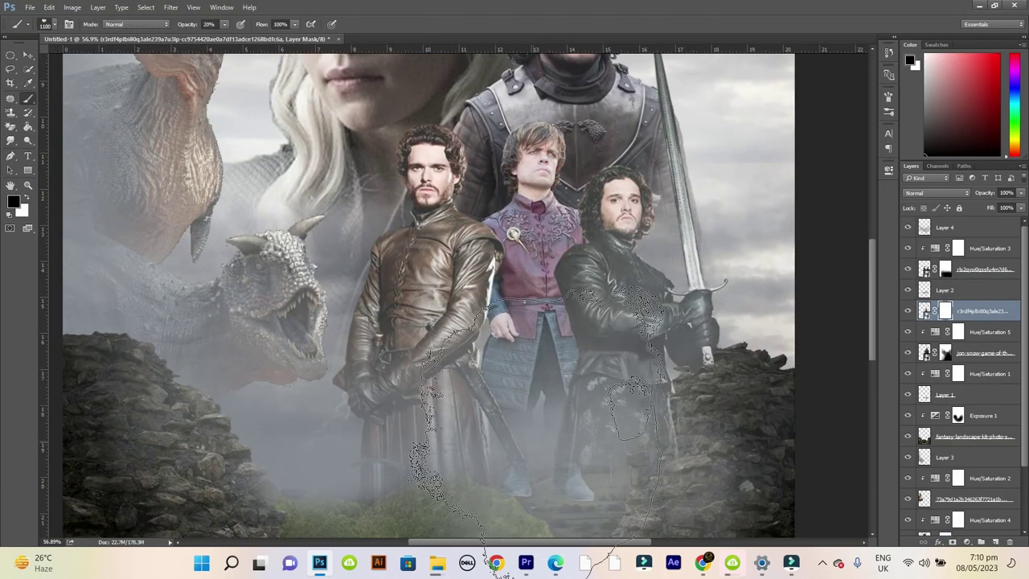
pyautogui.press('b')
pyautogui.press('x')
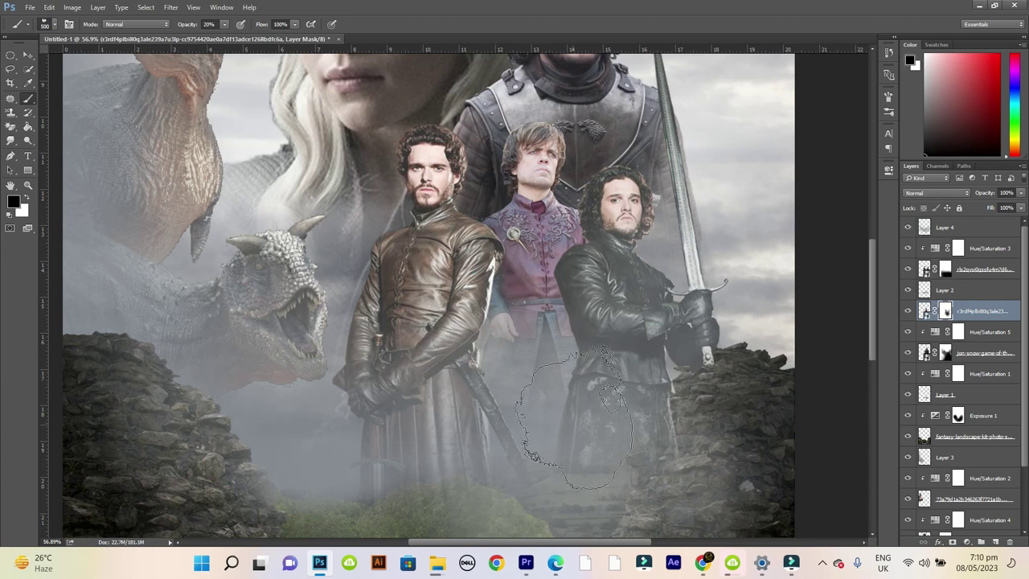
pyautogui.scroll(-3, 575, 418)
# Step: Darken the armoured man with a clipped Exposure adjustment of -2.15
pyautogui.click(29, 7)
pyautogui.click(103, 268)
pyautogui.click(225, 149)
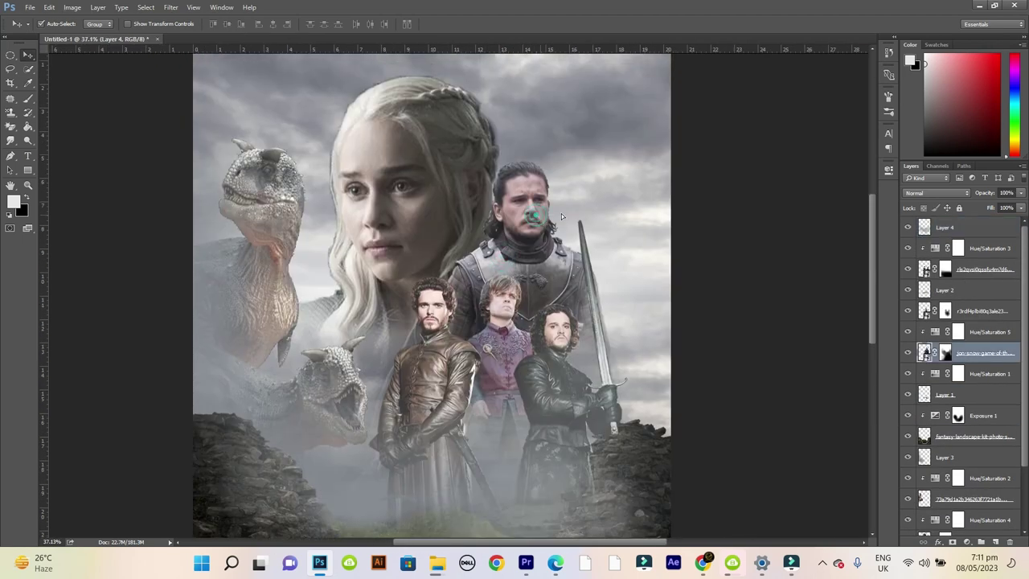
pyautogui.click(980, 542)
pyautogui.click(909, 369)
pyautogui.click(794, 343)
pyautogui.moveTo(797, 225); pyautogui.dragTo(776, 224)
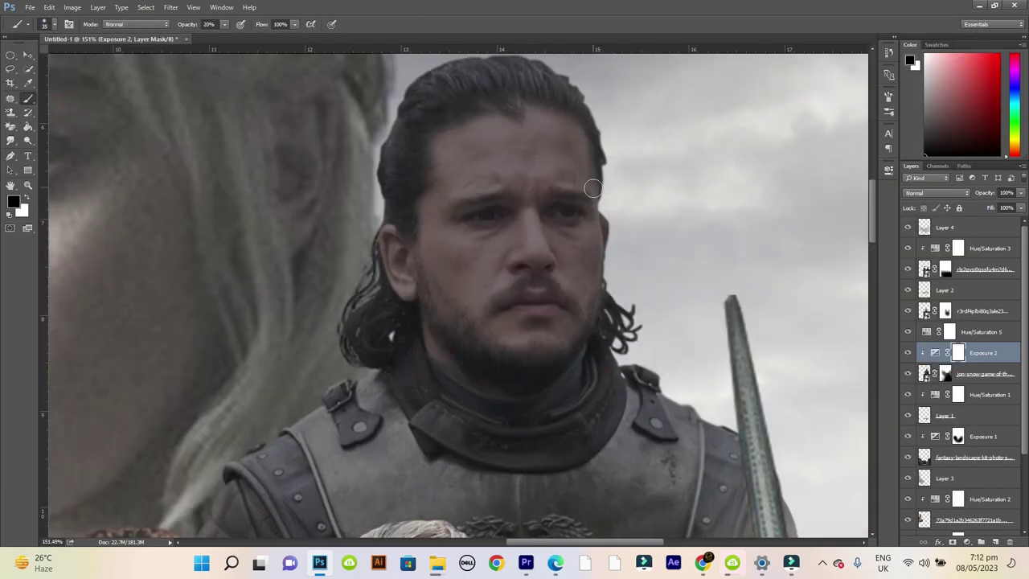
# Step: Paint the Exposure 2 mask around the swordsman's face, cheek and shoulder strap
pyautogui.press('x')
pyautogui.scroll(3, 459, 194)
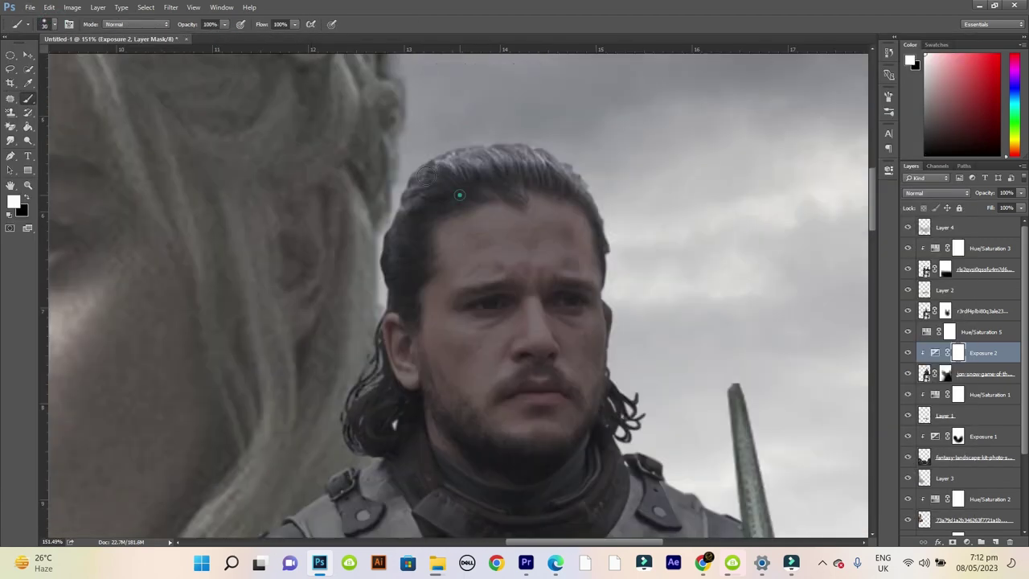
pyautogui.press('x')
pyautogui.scroll(-3, 611, 258)
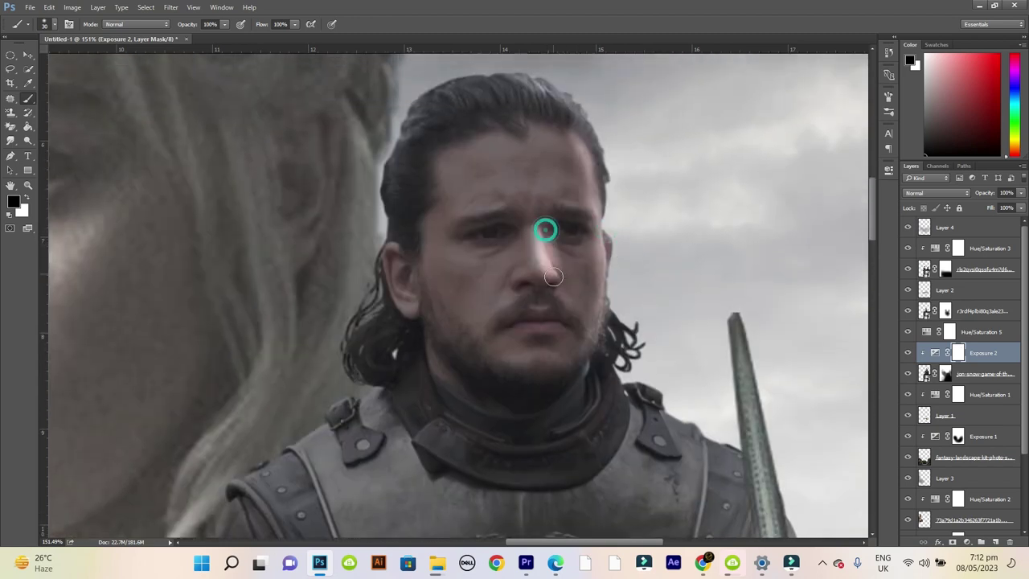
pyautogui.moveTo(553, 248); pyautogui.dragTo(578, 345)
pyautogui.scroll(-3, 605, 412)
pyautogui.moveTo(555, 283); pyautogui.dragTo(607, 329)
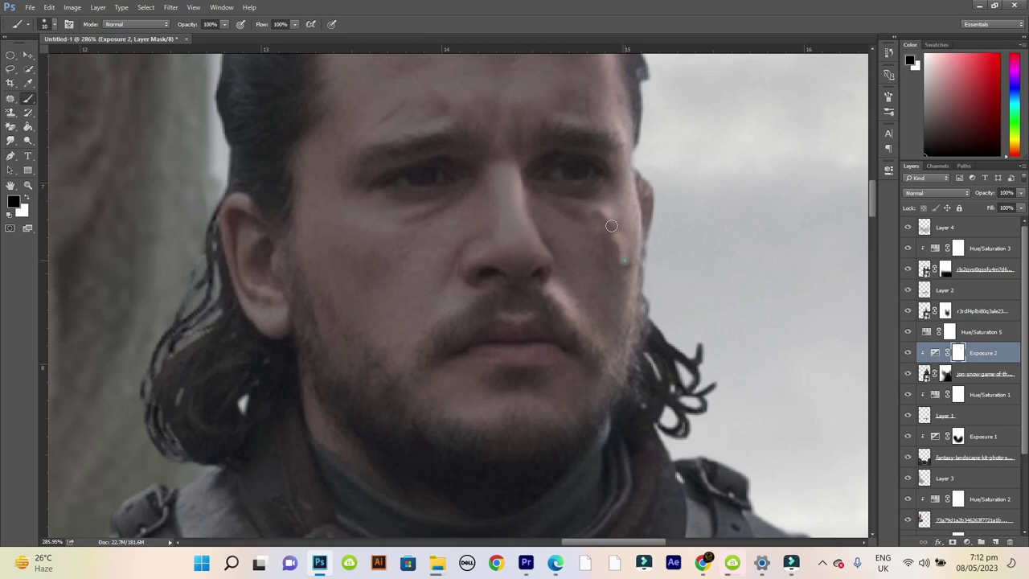
pyautogui.scroll(-3, 576, 248)
pyautogui.scroll(3, 645, 171)
pyautogui.press('x')
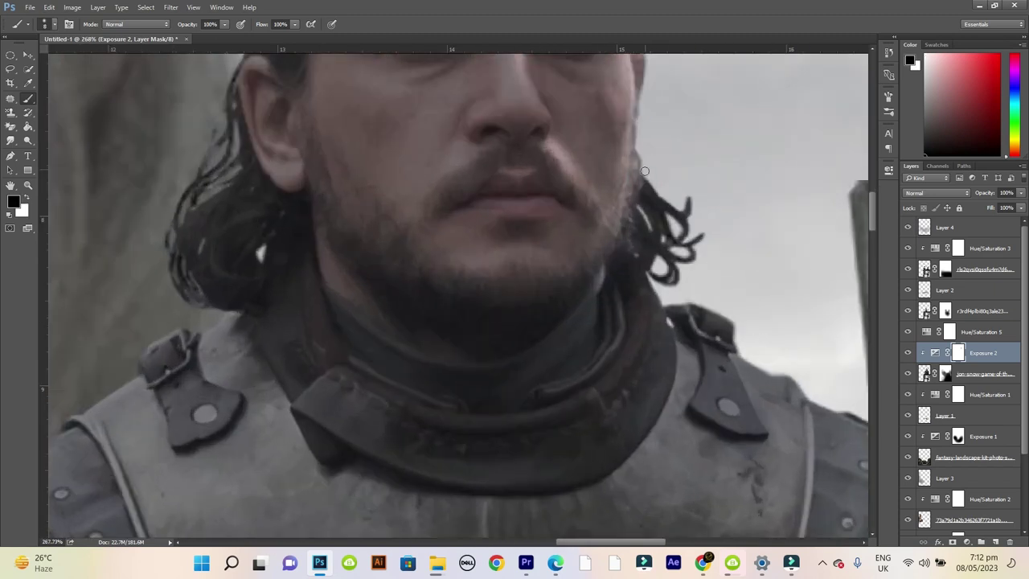
pyautogui.scroll(3, 728, 382)
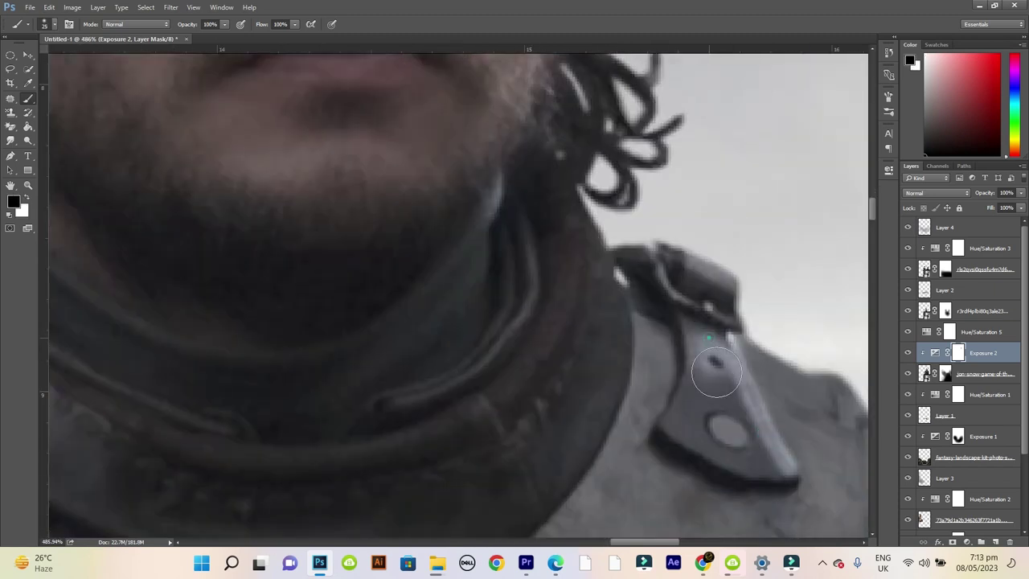
pyautogui.moveTo(716, 371); pyautogui.dragTo(764, 476)
# Step: Enlarge the brush for broader blending and re-target the Exposure 2 mask
pyautogui.press('x')
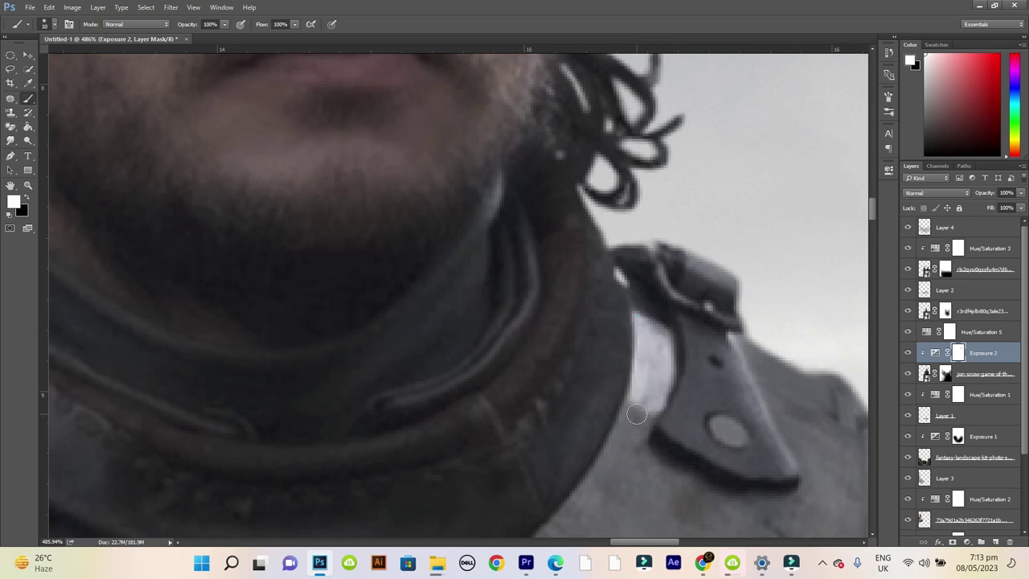
pyautogui.scroll(-3, 636, 414)
pyautogui.scroll(1, 528, 223)
pyautogui.press('x')
pyautogui.press(']')
pyautogui.press(']')
pyautogui.press(']')
pyautogui.scroll(2, 628, 410)
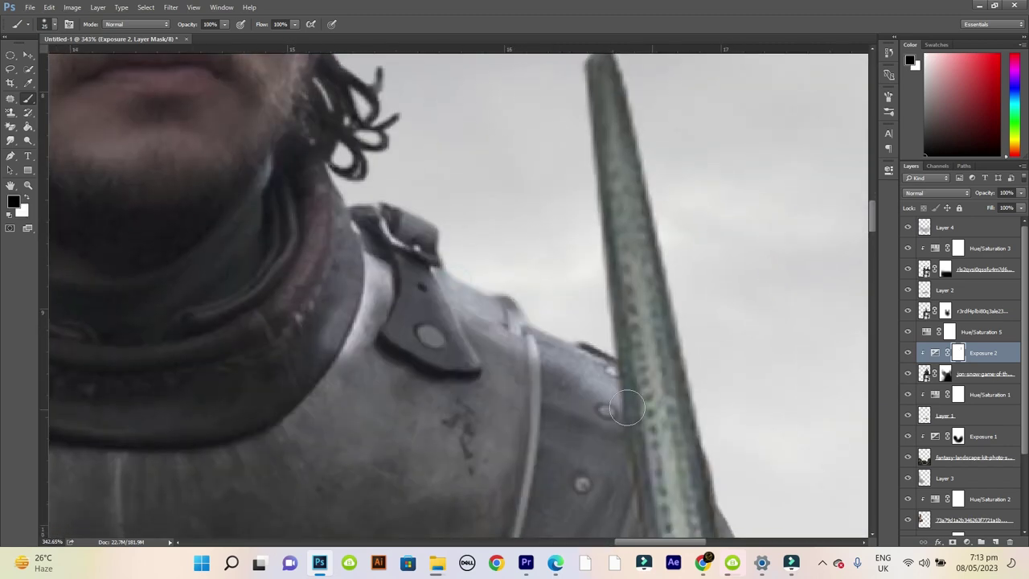
pyautogui.scroll(-5, 628, 410)
pyautogui.press(']')
pyautogui.press(']')
pyautogui.press(']')
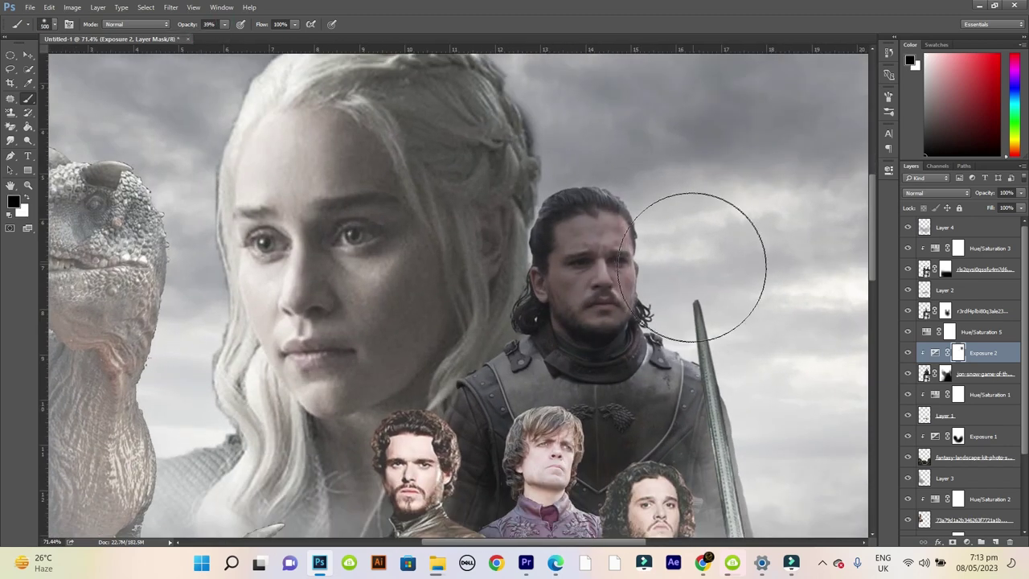
pyautogui.scroll(-3, 724, 305)
pyautogui.scroll(3, 764, 338)
pyautogui.scroll(-4, 563, 193)
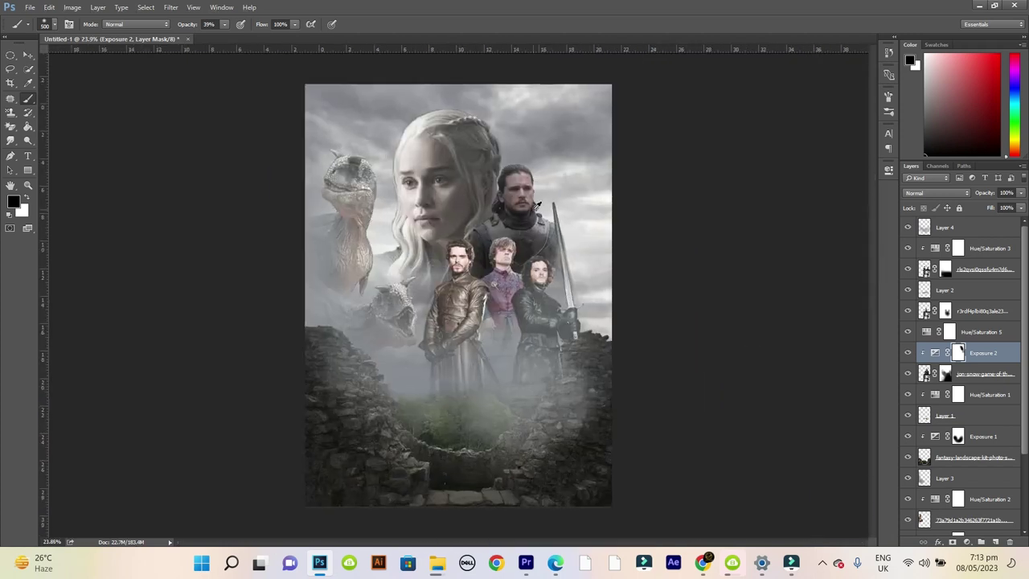
pyautogui.scroll(3, 536, 205)
pyautogui.click(935, 352)
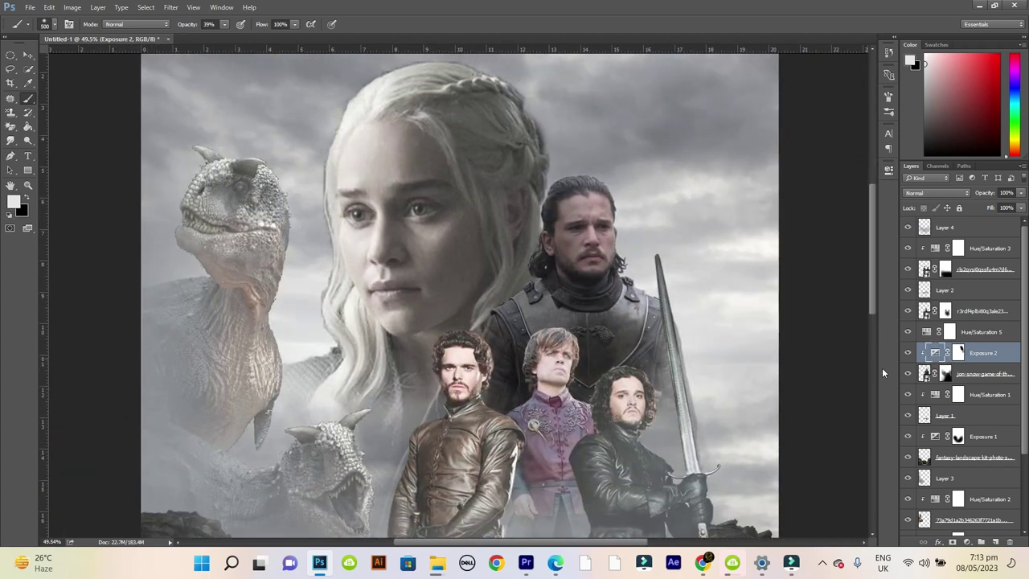
pyautogui.scroll(-3, 541, 161)
pyautogui.scroll(2, 541, 161)
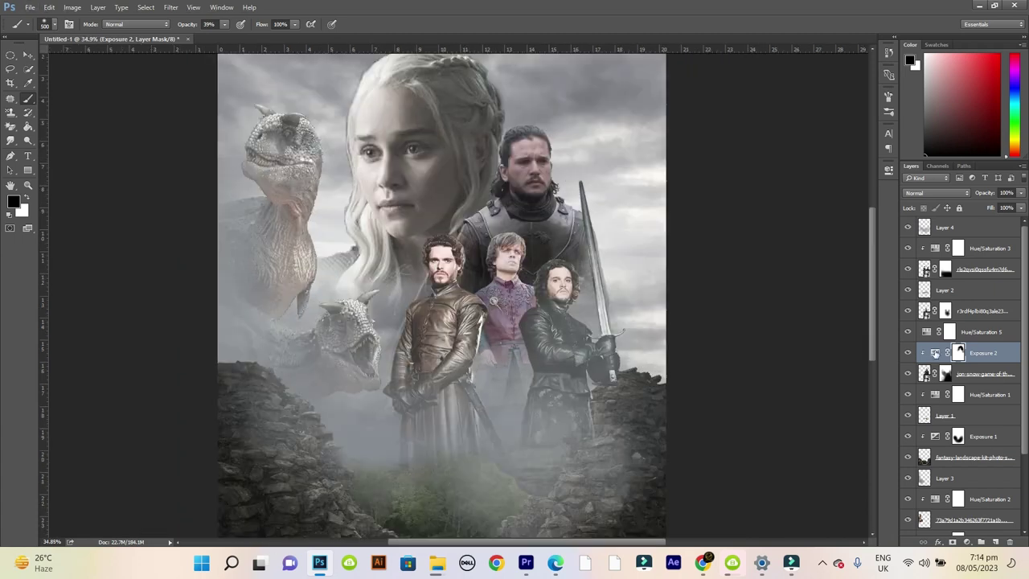
pyautogui.click(936, 352)
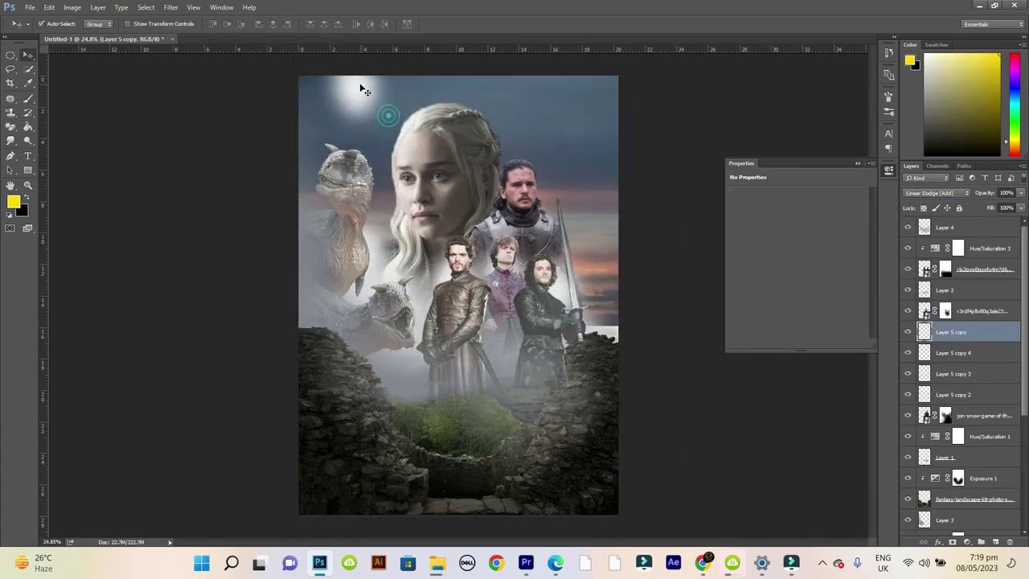
# Step: Stretch the sunset sky photo past the canvas, apply its Blend If settings, and mask it
pyautogui.hotkey('ctrl', 't')
pyautogui.moveTo(617, 219)
pyautogui.mouseDown()
pyautogui.moveTo(705, 304)
pyautogui.moveTo(865, 412)
pyautogui.mouseUp()
pyautogui.press('Return')
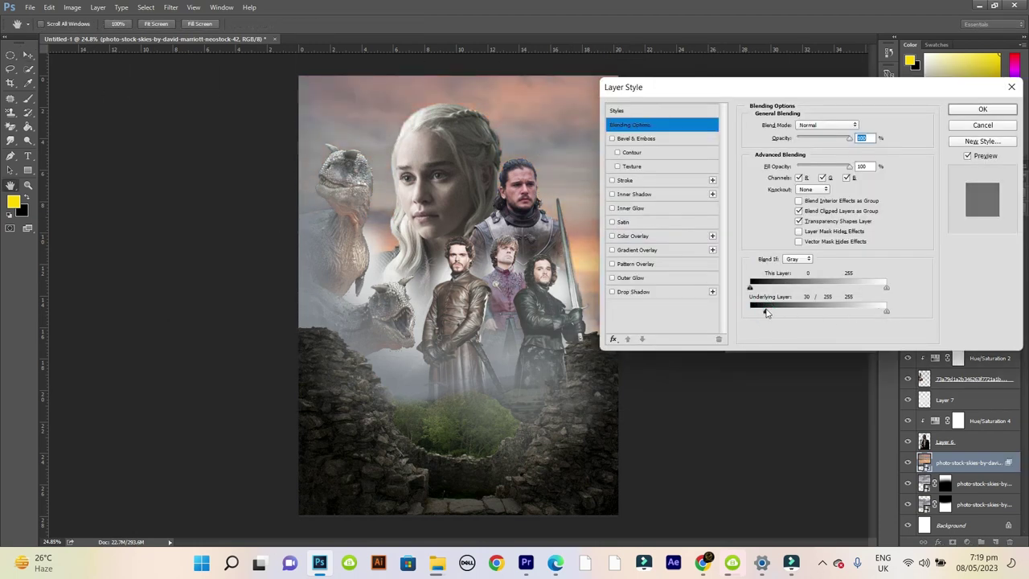
pyautogui.click(976, 114)
pyautogui.click(952, 542)
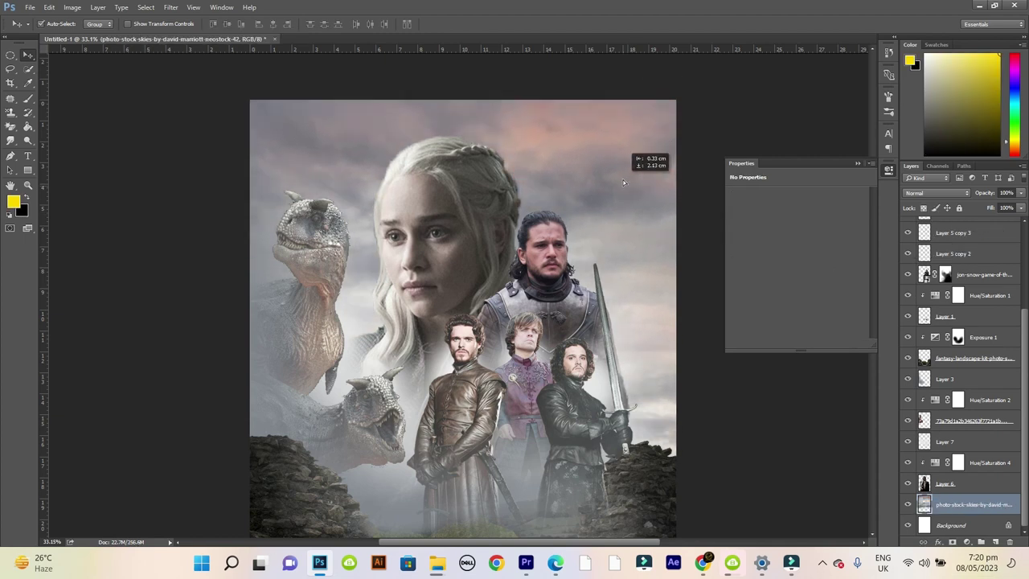
# Step: Add a new layer above the sky and sample a peach colour from the sky
pyautogui.moveTo(557, 167); pyautogui.dragTo(581, 267)
pyautogui.click(999, 543)
pyautogui.press('i')
pyautogui.click(579, 177)
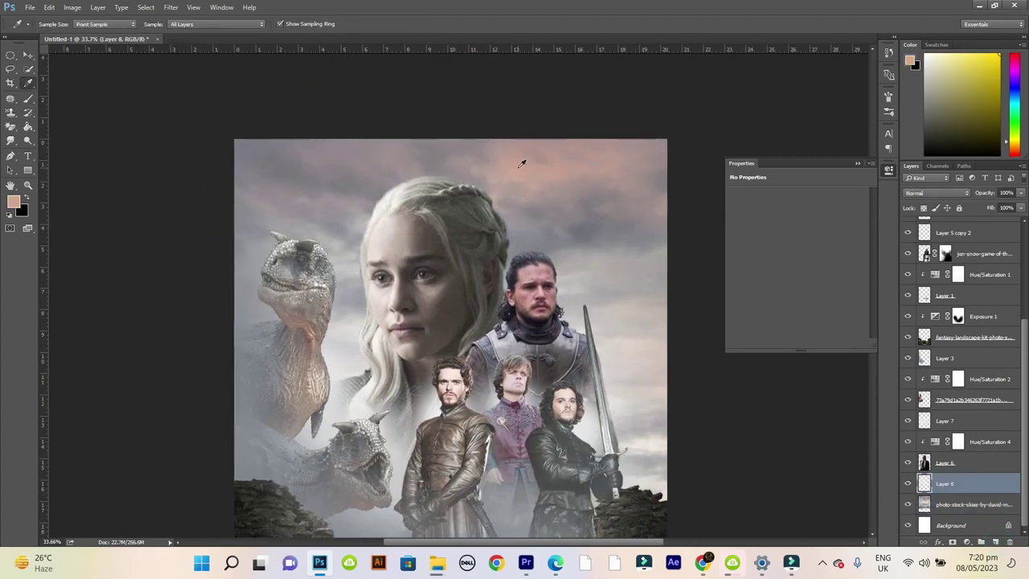
pyautogui.click(937, 193)
pyautogui.click(933, 282)
# Step: Choose a red-orange colour and paint a warm glow down the upper-right sky
pyautogui.press('b')
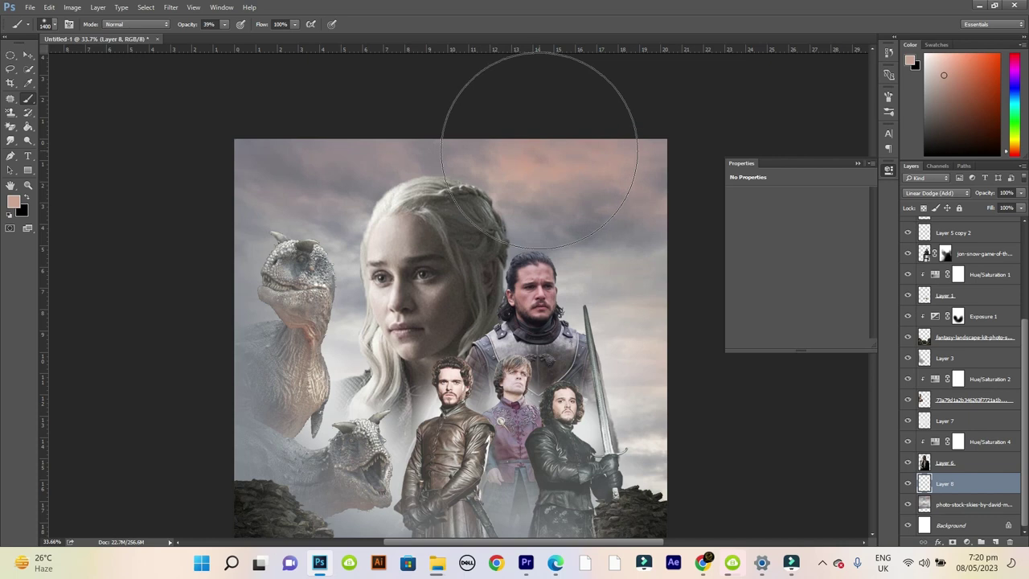
pyautogui.press('z')
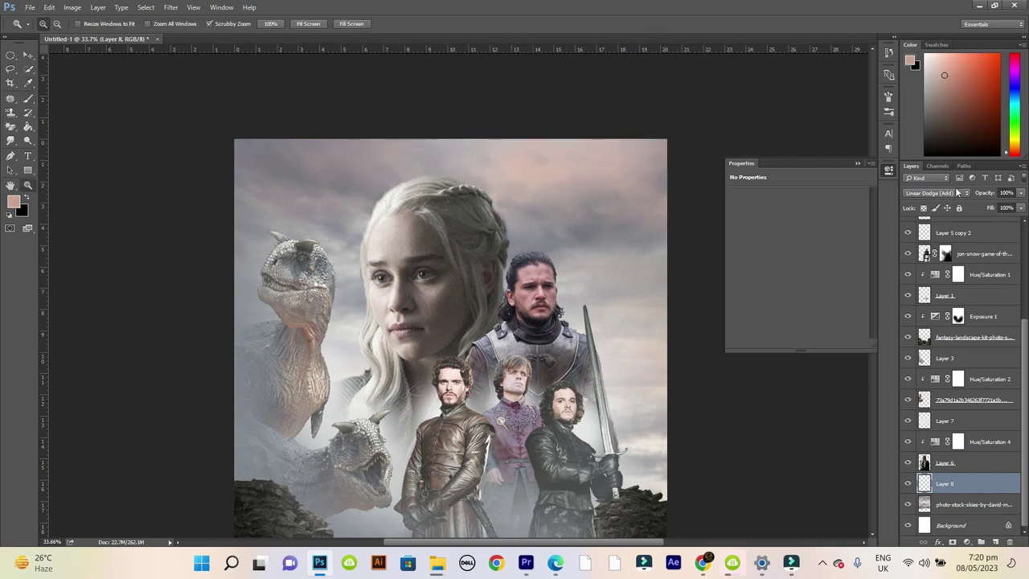
pyautogui.click(555, 151)
pyautogui.press('b')
pyautogui.click(12, 201)
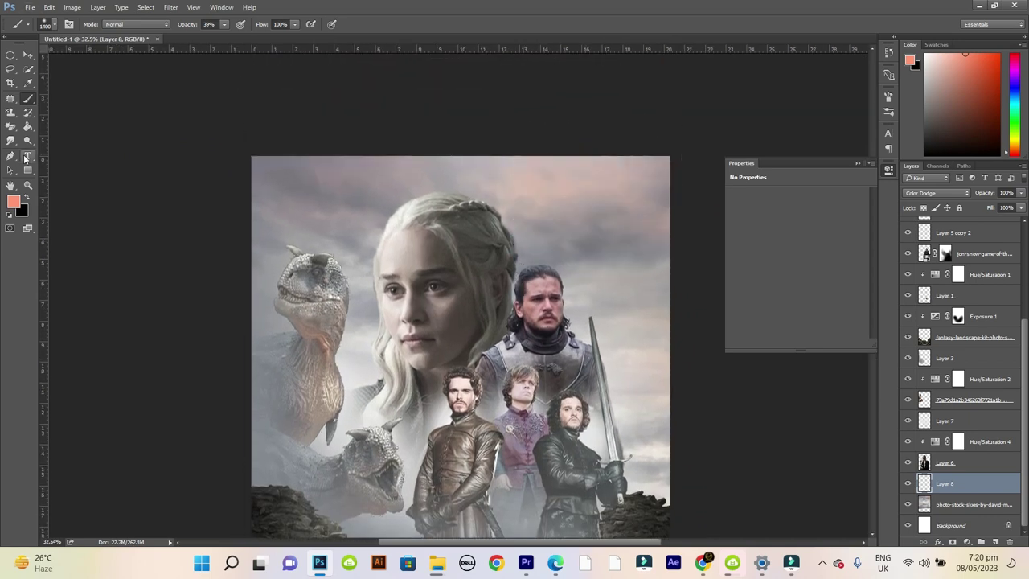
pyautogui.click(953, 112)
pyautogui.press('b')
pyautogui.moveTo(620, 185); pyautogui.dragTo(562, 127)
pyautogui.moveTo(496, 62)
pyautogui.mouseDown()
pyautogui.moveTo(600, 158)
pyautogui.moveTo(648, 340)
pyautogui.moveTo(477, 160)
pyautogui.mouseUp()
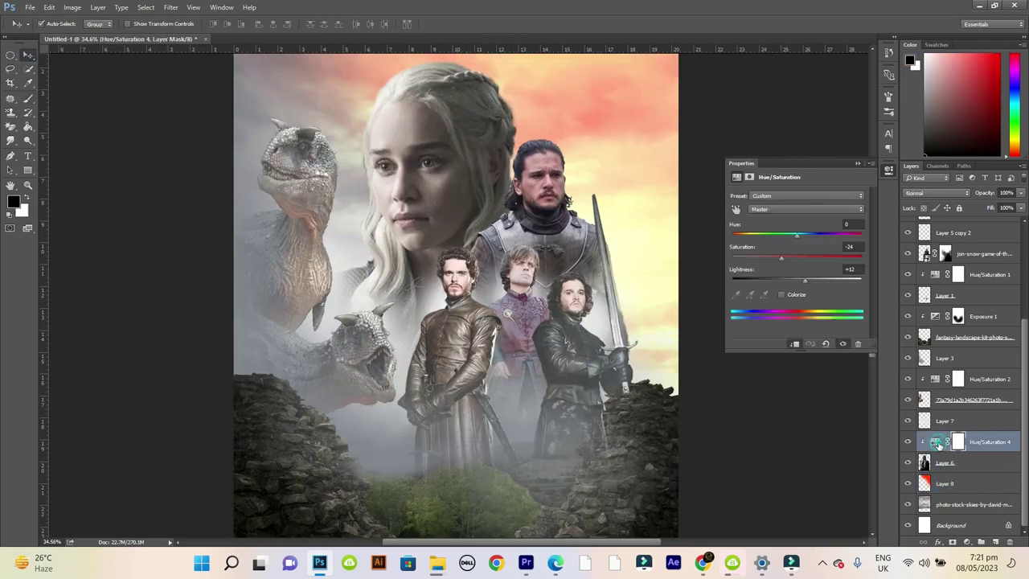
# Step: Colorize Hue/Saturation 4 warm orange, invert its mask, and paint the tint onto the woman's hair
pyautogui.click(781, 294)
pyautogui.moveTo(797, 281); pyautogui.dragTo(807, 281)
pyautogui.moveTo(746, 235); pyautogui.dragTo(741, 237)
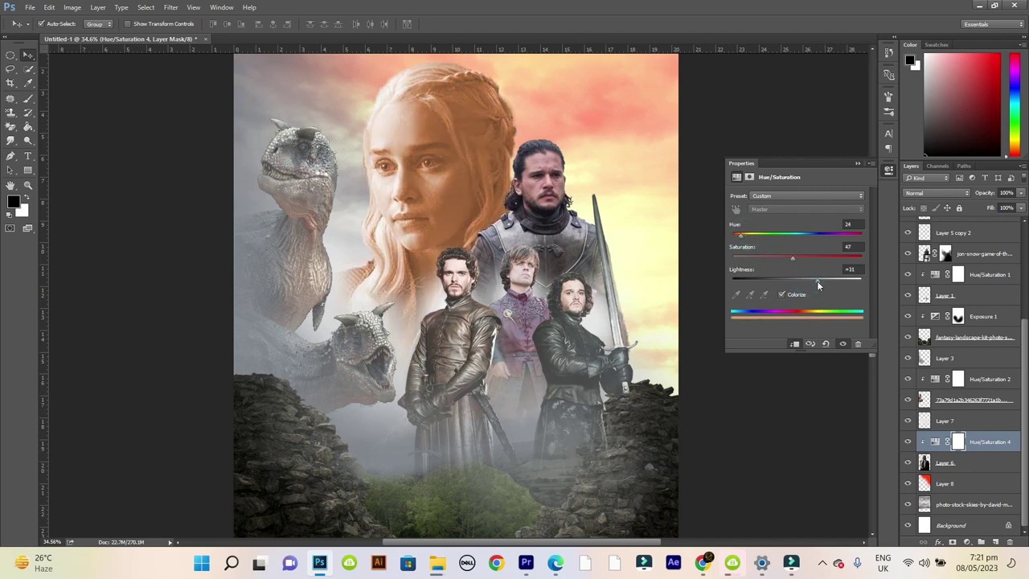
pyautogui.hotkey('ctrl', 'i')
pyautogui.press('b')
pyautogui.scroll(3, 635, 226)
pyautogui.press('[')
pyautogui.press('[')
pyautogui.press('[')
pyautogui.moveTo(483, 217); pyautogui.dragTo(644, 242)
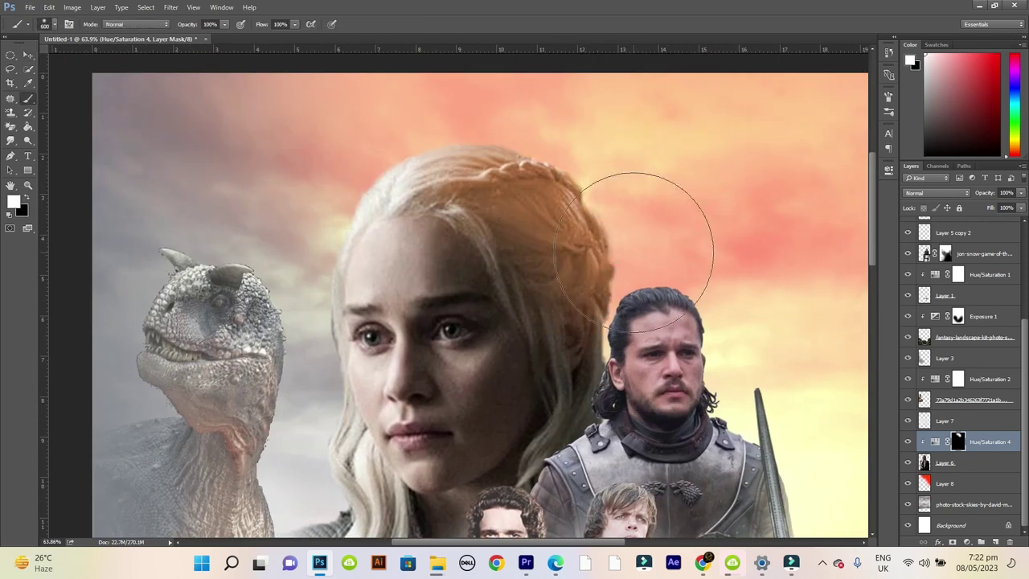
# Step: Keep the hair tint off the darkest underlying tones with Blend If
pyautogui.doubleClick(1018, 442)
pyautogui.moveTo(752, 312); pyautogui.dragTo(776, 312)
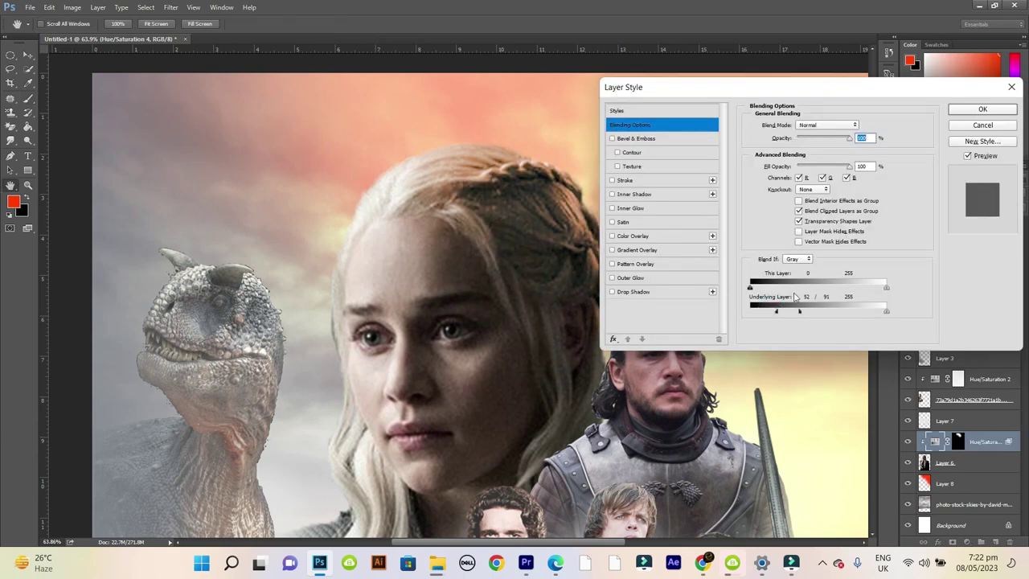
pyautogui.press('Return')
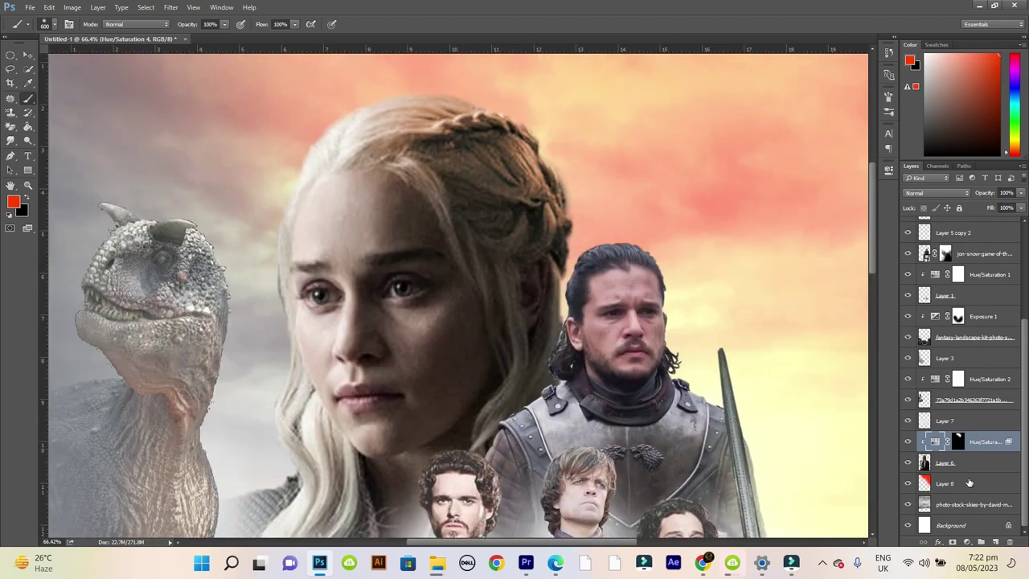
pyautogui.press('d')
pyautogui.press(']')
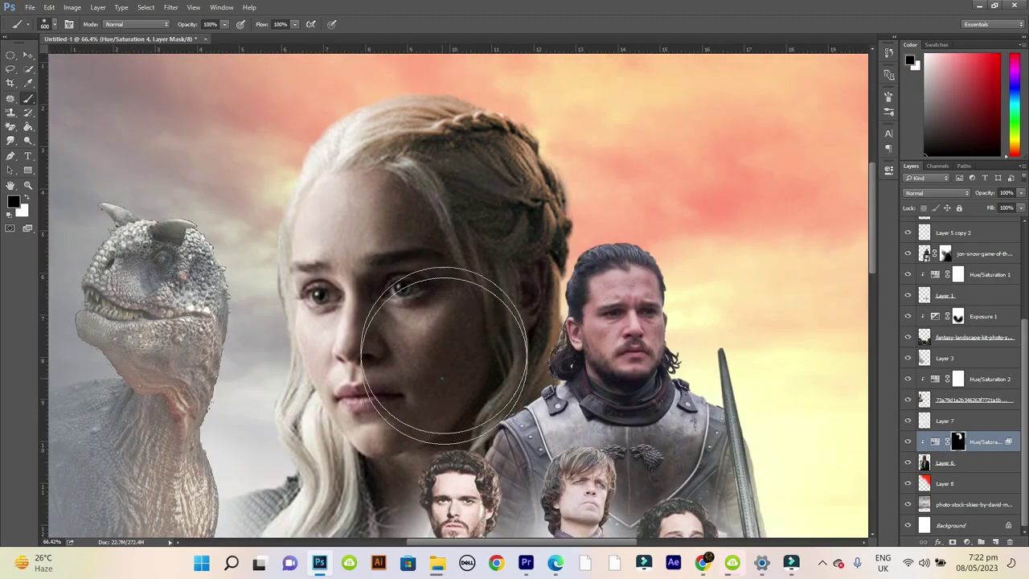
pyautogui.scroll(2, 523, 68)
pyautogui.scroll(-3, 667, 305)
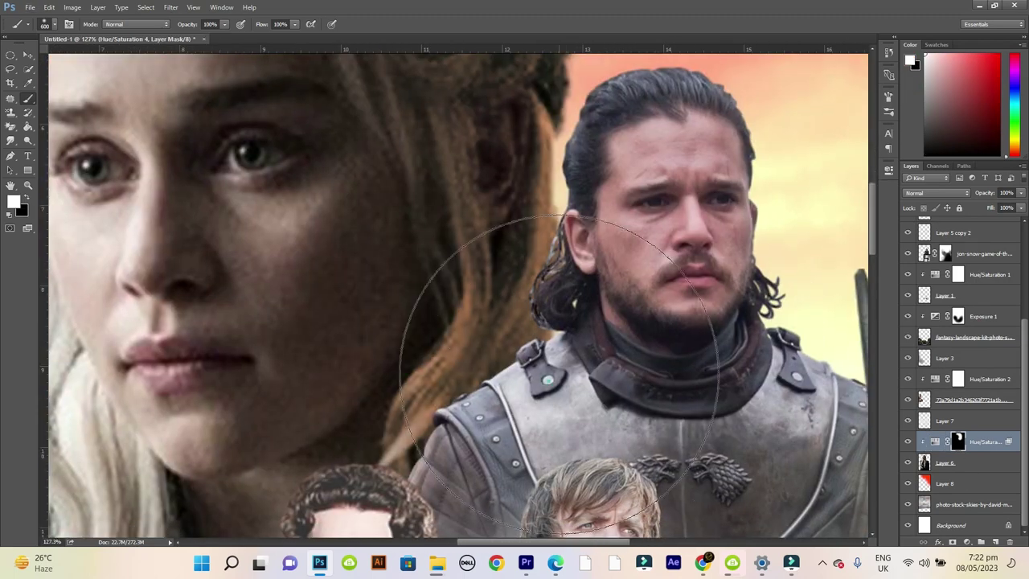
pyautogui.scroll(-3, 470, 322)
pyautogui.scroll(1, 443, 314)
# Step: Duplicate the tint layer and place the copy above Hue/Saturation 2
pyautogui.rightClick(1004, 443)
pyautogui.press('Escape')
pyautogui.moveTo(989, 441); pyautogui.dragTo(989, 368)
pyautogui.press('b')
pyautogui.scroll(2, 429, 132)
# Step: Paint the copied tint's mask along the dinosaurs' head and neck edges
pyautogui.moveTo(438, 265); pyautogui.dragTo(417, 185)
pyautogui.scroll(5, 381, 158)
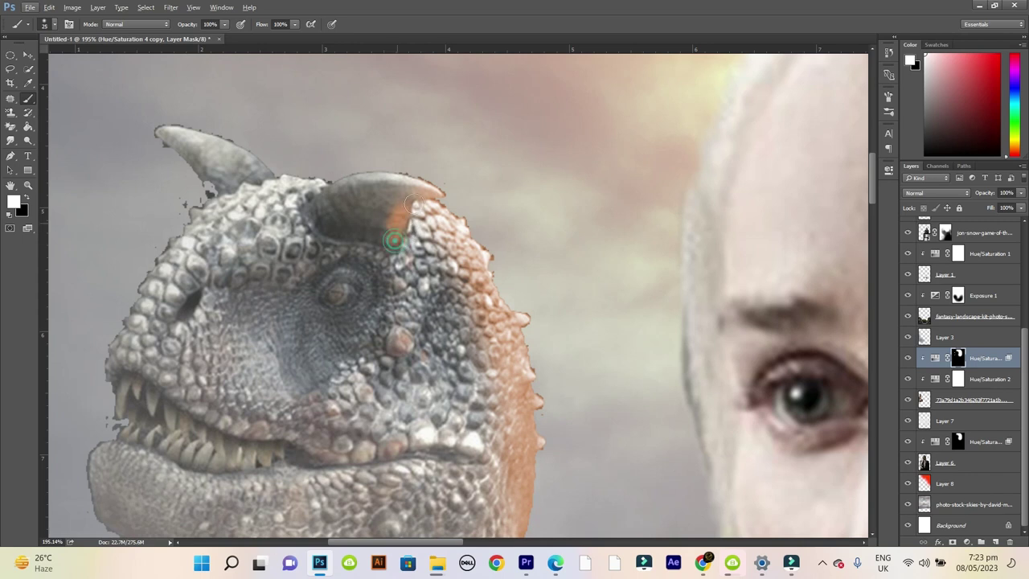
pyautogui.scroll(-5, 343, 195)
pyautogui.moveTo(314, 248); pyautogui.dragTo(465, 250)
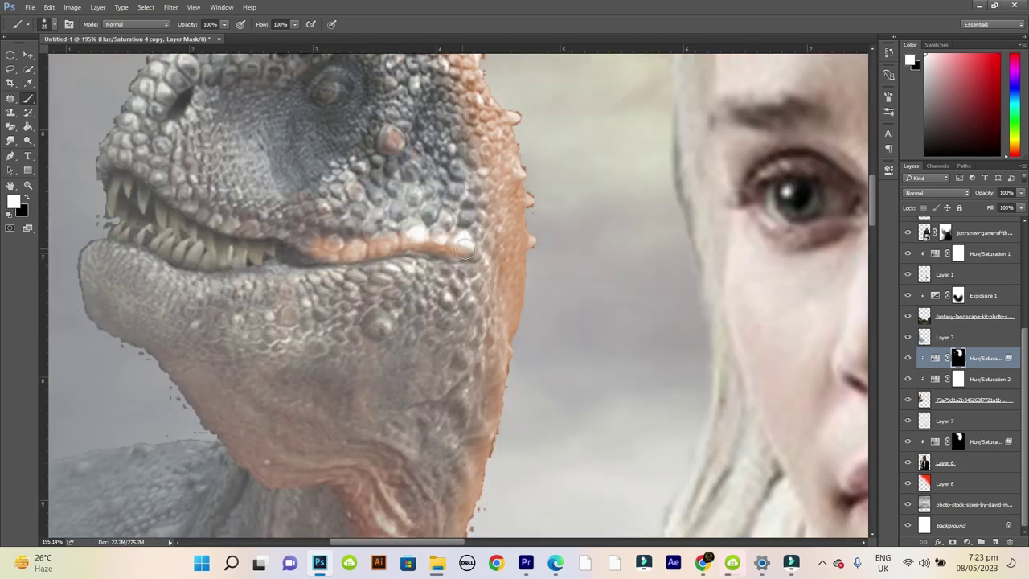
pyautogui.press('x')
pyautogui.scroll(-2, 443, 316)
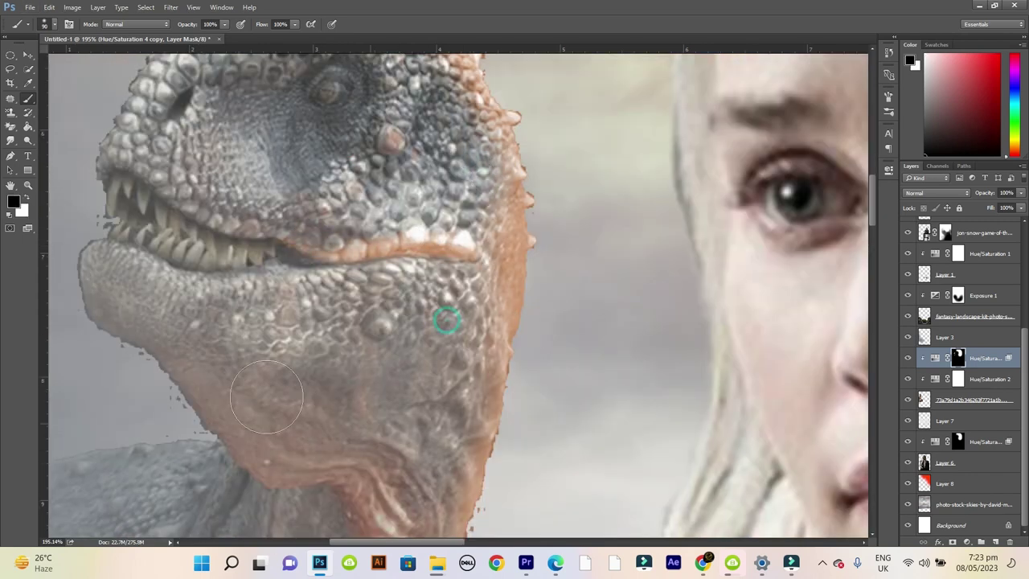
pyautogui.scroll(-3, 443, 317)
pyautogui.scroll(2, 357, 354)
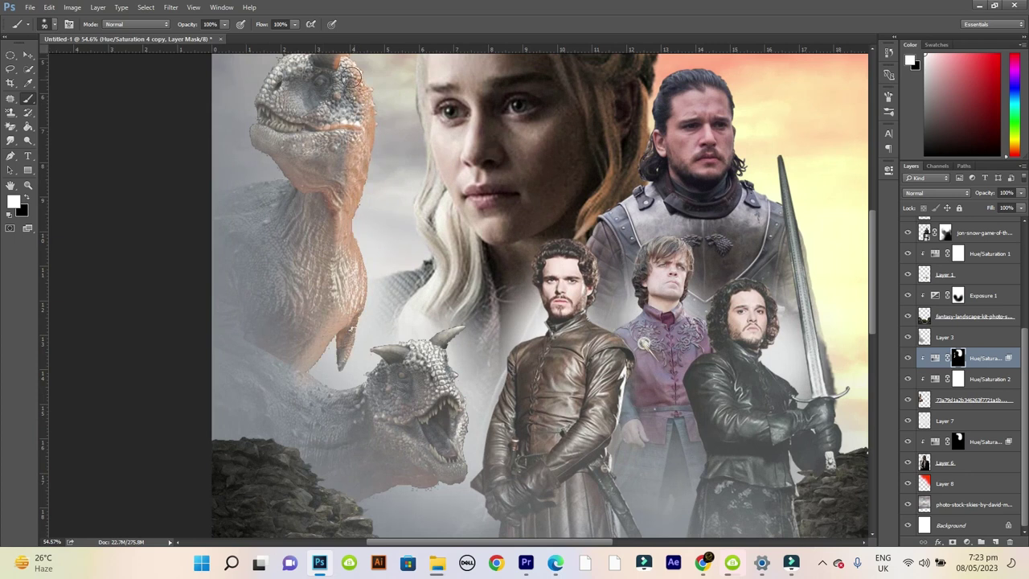
# Step: Limit the copied tint to brighter underlying tones with Blend If, then fit the poster on screen
pyautogui.doubleClick(1010, 359)
pyautogui.moveTo(818, 316); pyautogui.dragTo(826, 314)
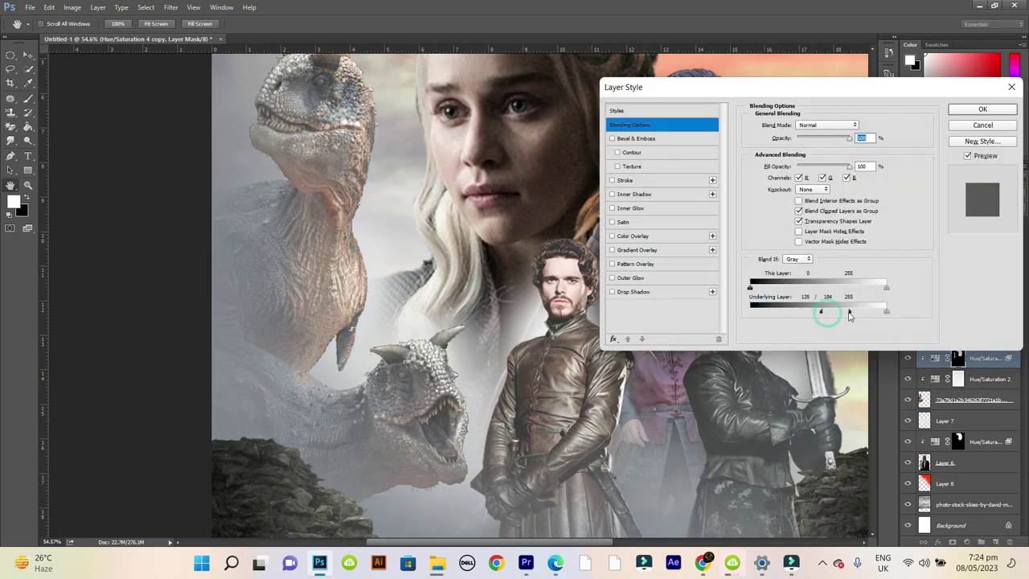
pyautogui.press('Return')
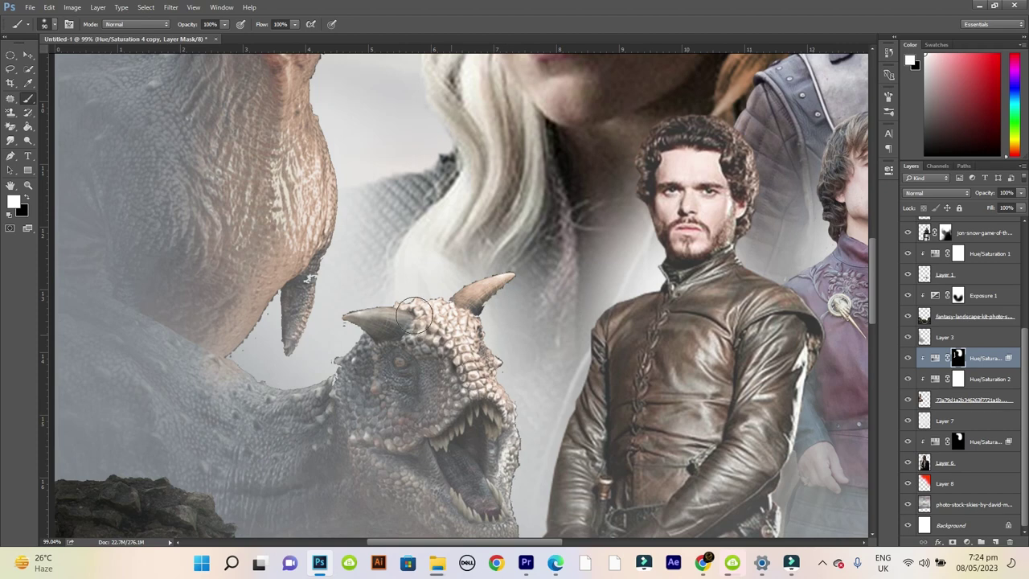
pyautogui.moveTo(498, 428); pyautogui.dragTo(486, 332)
pyautogui.hotkey('ctrl', '0')
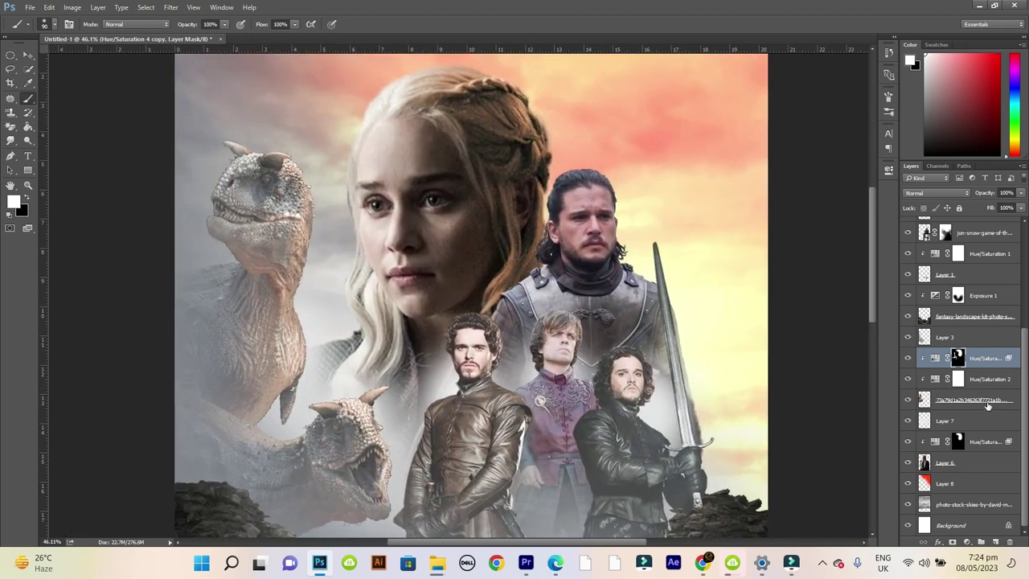
pyautogui.click(985, 442)
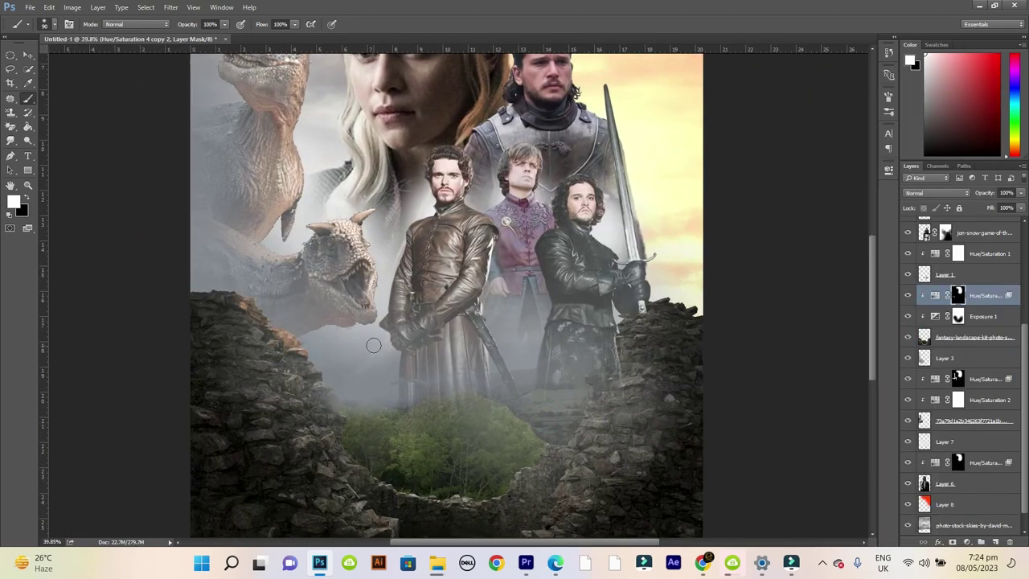
# Step: Mask Layer 6 with a 600 px black brush to hide the haze in the lower centre
pyautogui.click(258, 292)
pyautogui.press('x')
pyautogui.press(']')
pyautogui.press(']')
pyautogui.press(']')
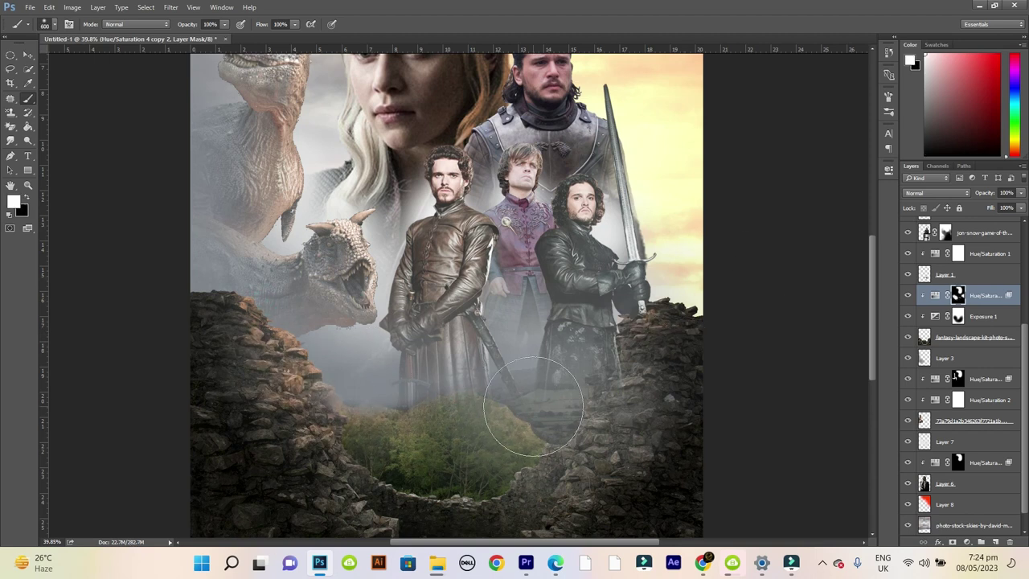
pyautogui.scroll(3, 534, 406)
pyautogui.press('p')
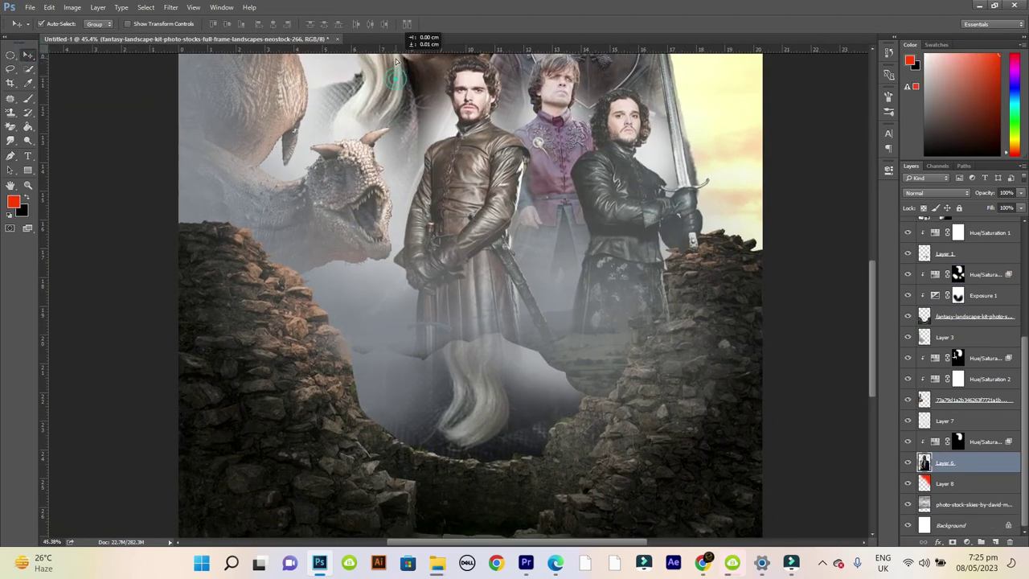
pyautogui.click(967, 542)
pyautogui.press('b')
pyautogui.moveTo(450, 378); pyautogui.dragTo(547, 391)
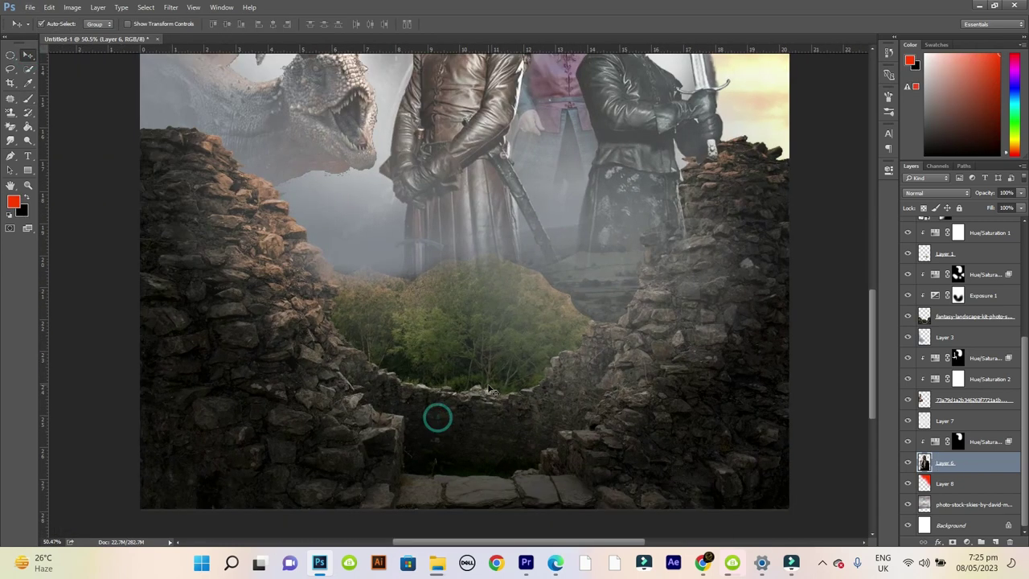
# Step: Mask the fantasy-landscape layer and paint out the green forest in the gap
pyautogui.click(953, 318)
pyautogui.click(966, 542)
pyautogui.press('b')
pyautogui.moveTo(402, 322); pyautogui.dragTo(504, 287)
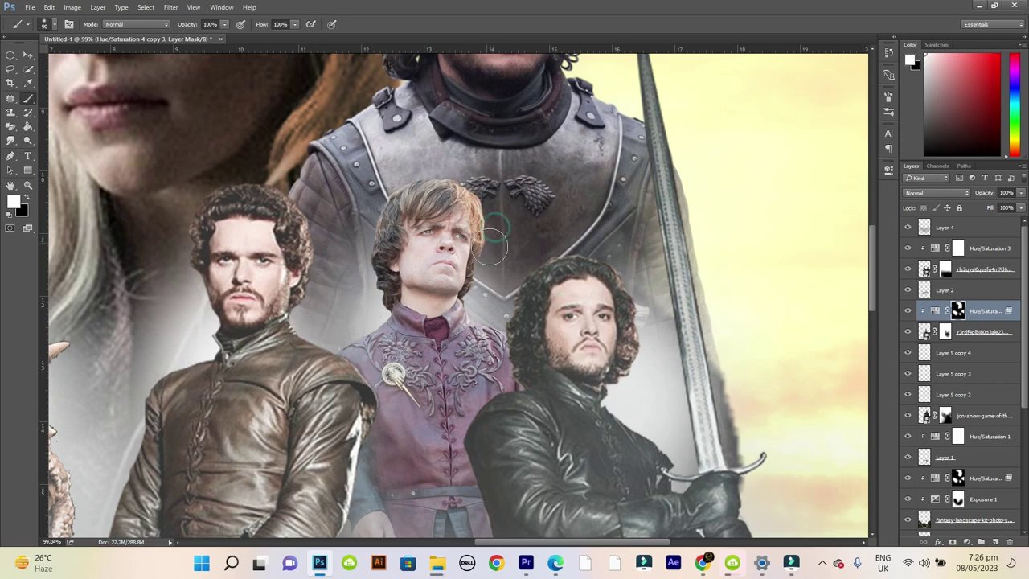
# Step: Paint white on the Hue/Saturation 4 copy 4 mask to tint the right swordsman's hair
pyautogui.scroll(-5, 494, 306)
pyautogui.scroll(5, 590, 334)
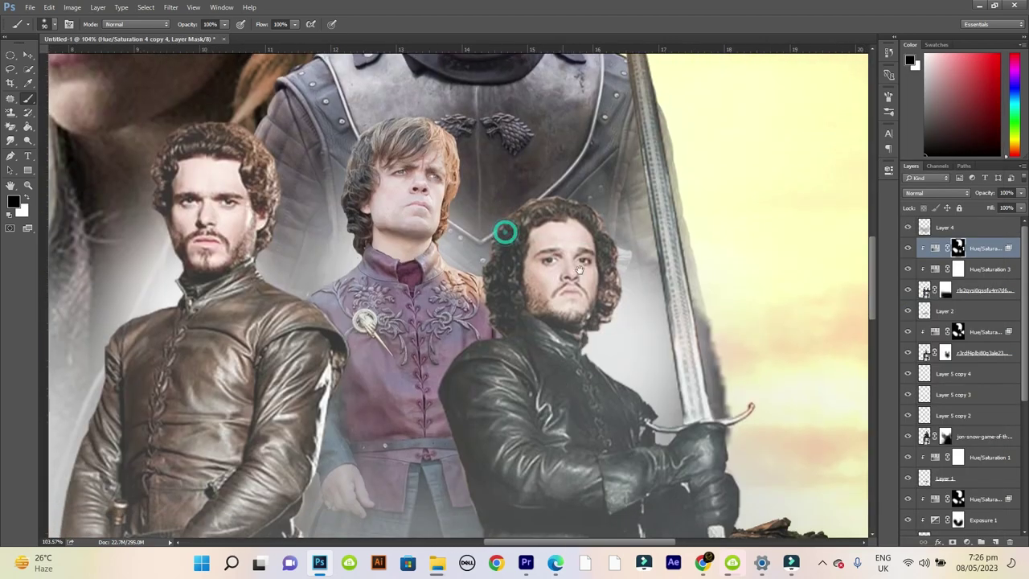
pyautogui.press('x')
pyautogui.moveTo(579, 211); pyautogui.dragTo(618, 314)
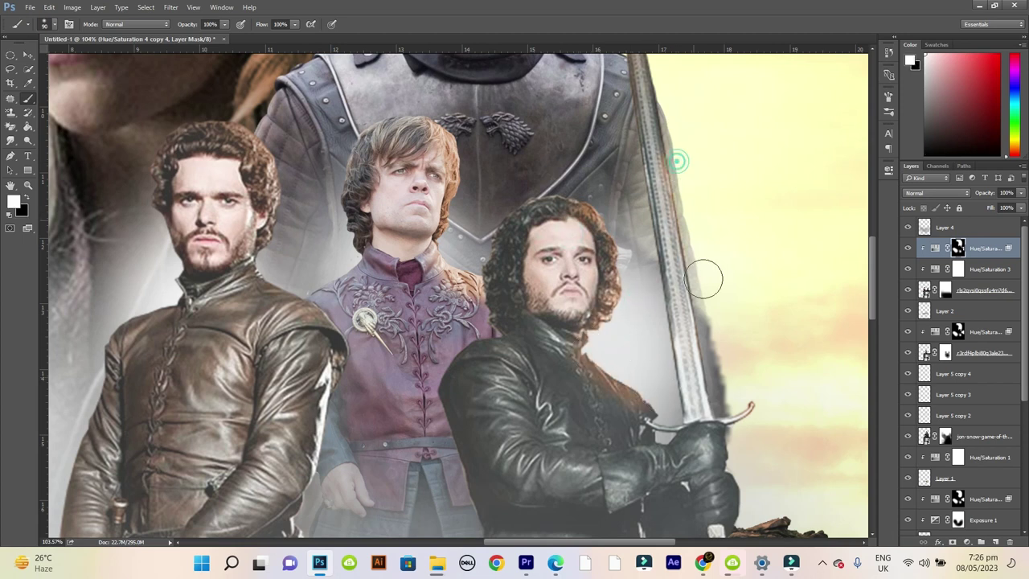
pyautogui.scroll(-5, 704, 279)
pyautogui.scroll(5, 724, 395)
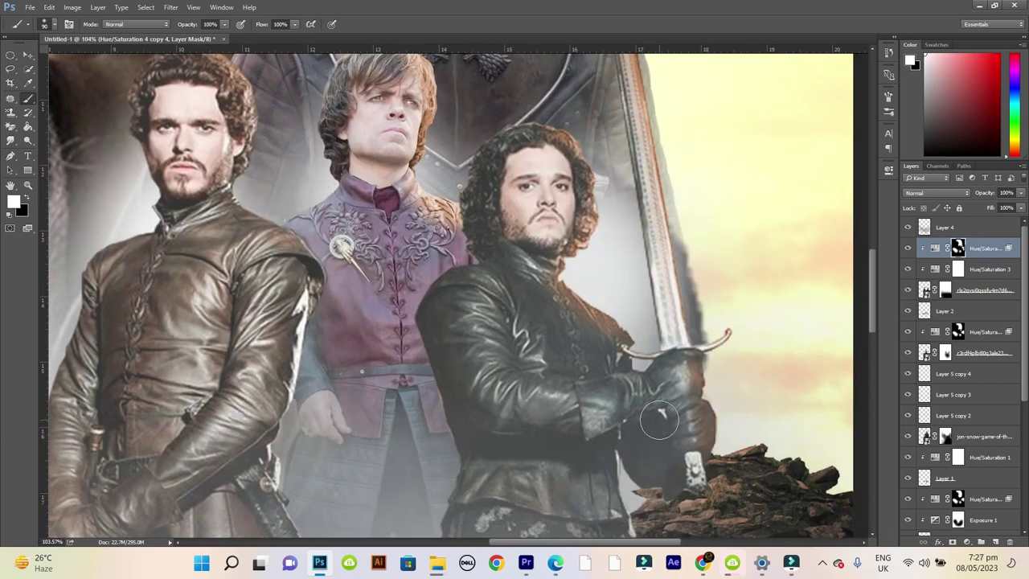
pyautogui.scroll(3, 577, 193)
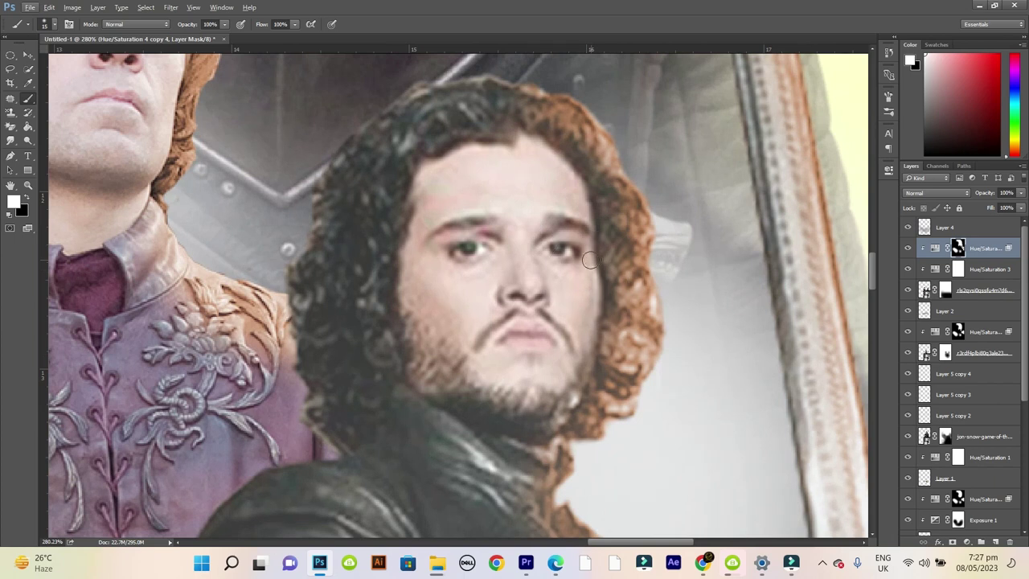
pyautogui.press('x')
pyautogui.press('z')
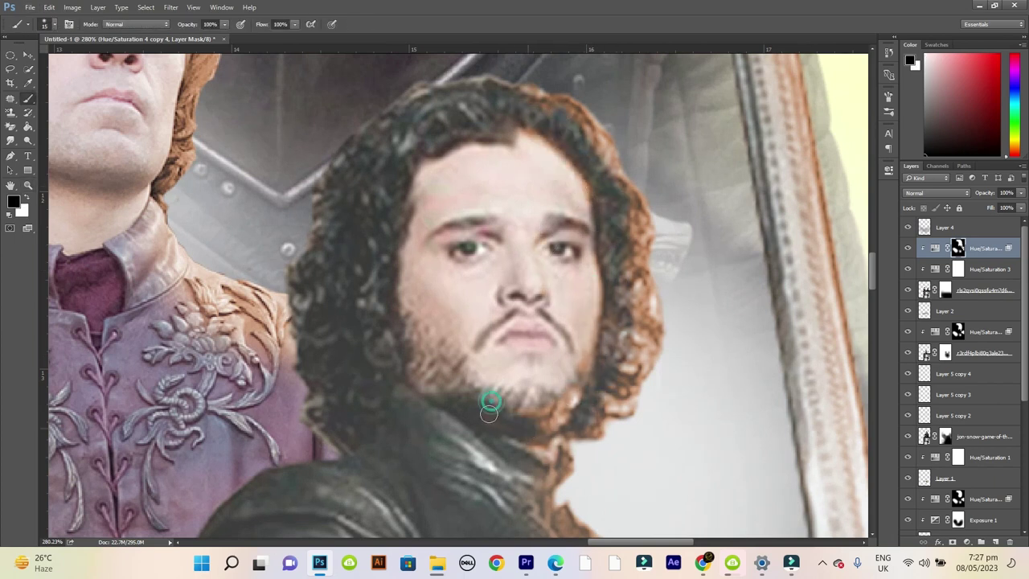
# Step: Duplicate the hue adjustment layer as Hue/Saturation 4 copy 5
pyautogui.scroll(-5, 489, 414)
pyautogui.scroll(-2, 489, 414)
pyautogui.scroll(-3, 995, 412)
pyautogui.scroll(-3, 995, 412)
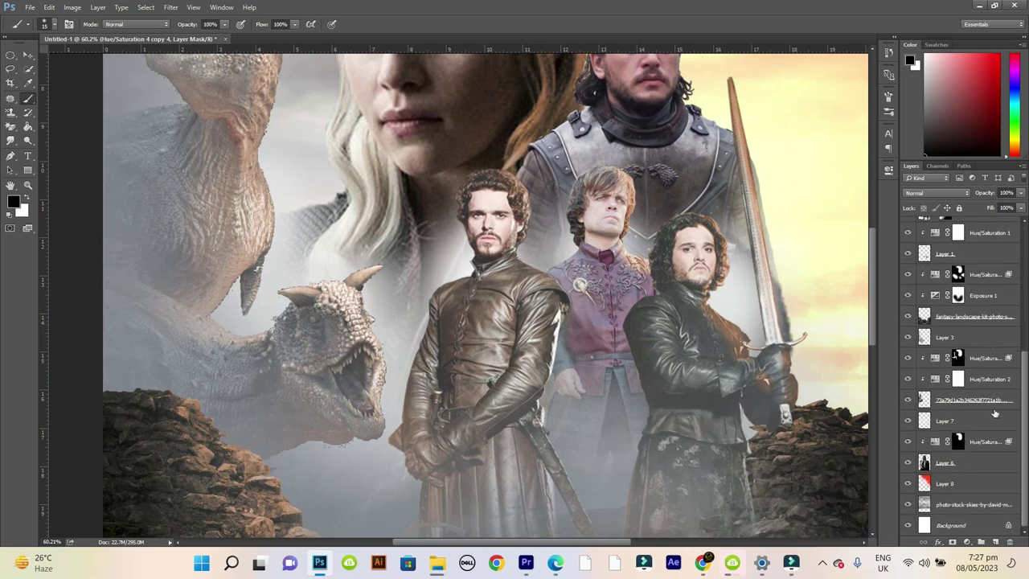
pyautogui.rightClick(1009, 362)
pyautogui.click(884, 119)
pyautogui.press('Return')
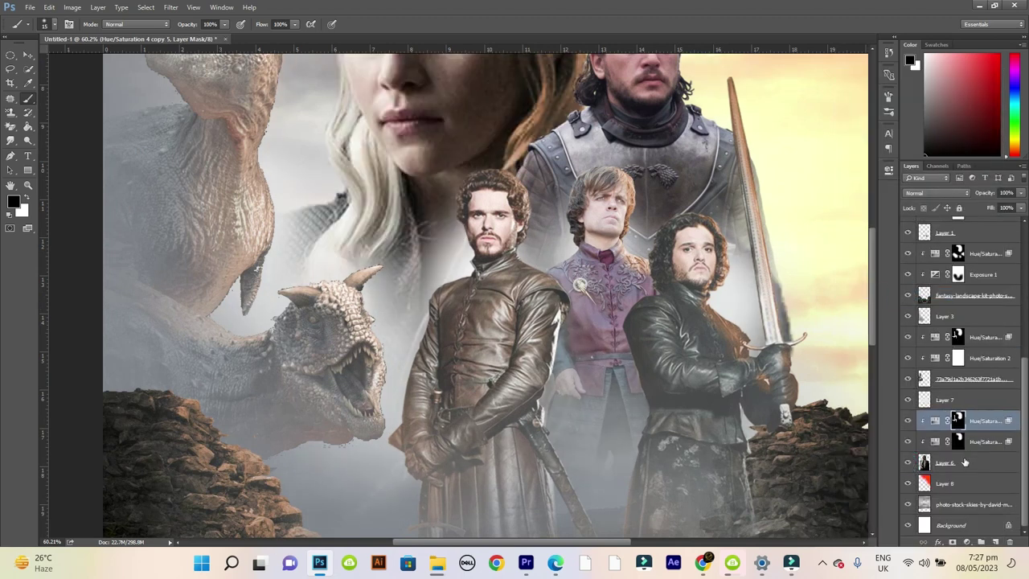
pyautogui.scroll(4, 989, 267)
# Step: Create Hue/Saturation 4 copy 6 and paint an orange rim along the armoured man's hair and face
pyautogui.hotkey('ctrl', 'j')
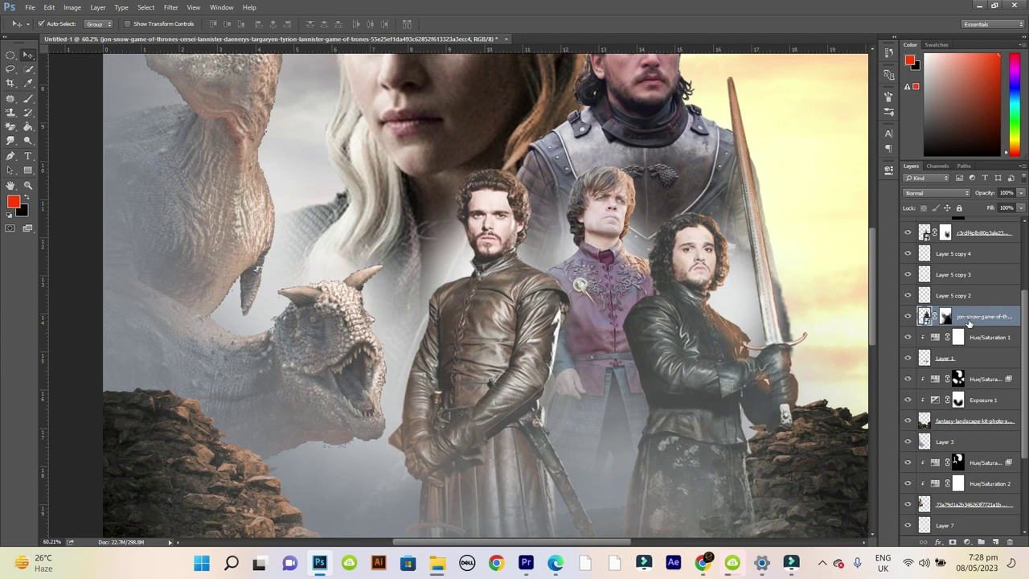
pyautogui.scroll(4, 666, 336)
pyautogui.press('x')
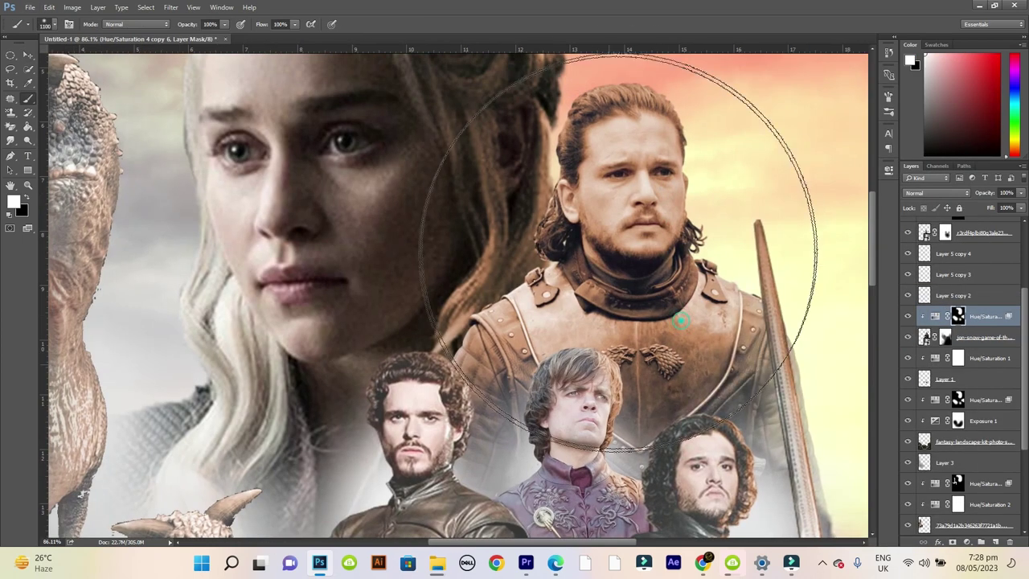
pyautogui.moveTo(683, 317); pyautogui.dragTo(671, 322)
pyautogui.scroll(4, 682, 184)
pyautogui.scroll(3, 707, 120)
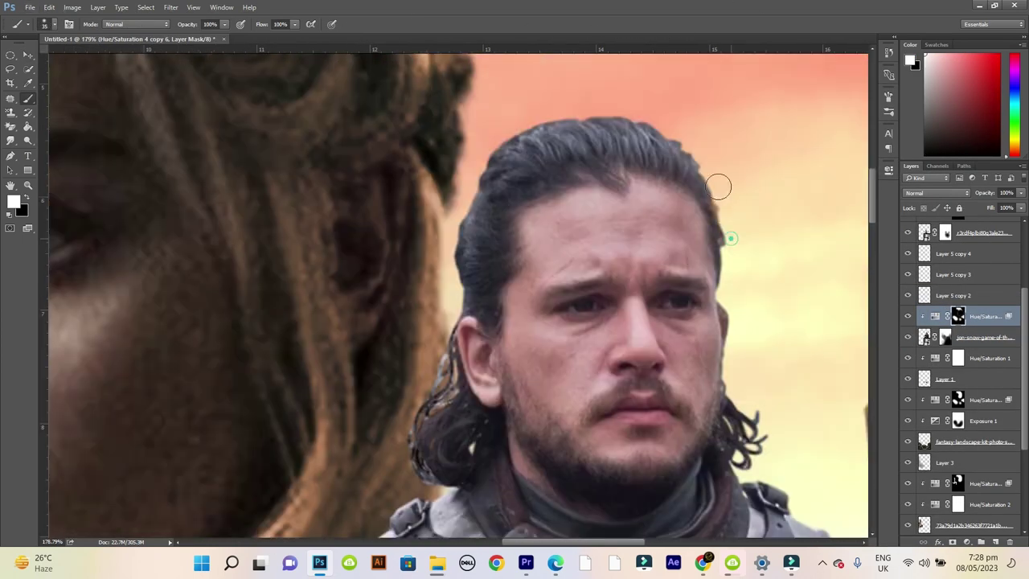
pyautogui.moveTo(634, 117)
pyautogui.mouseDown()
pyautogui.moveTo(707, 241)
pyautogui.moveTo(650, 365)
pyautogui.mouseUp()
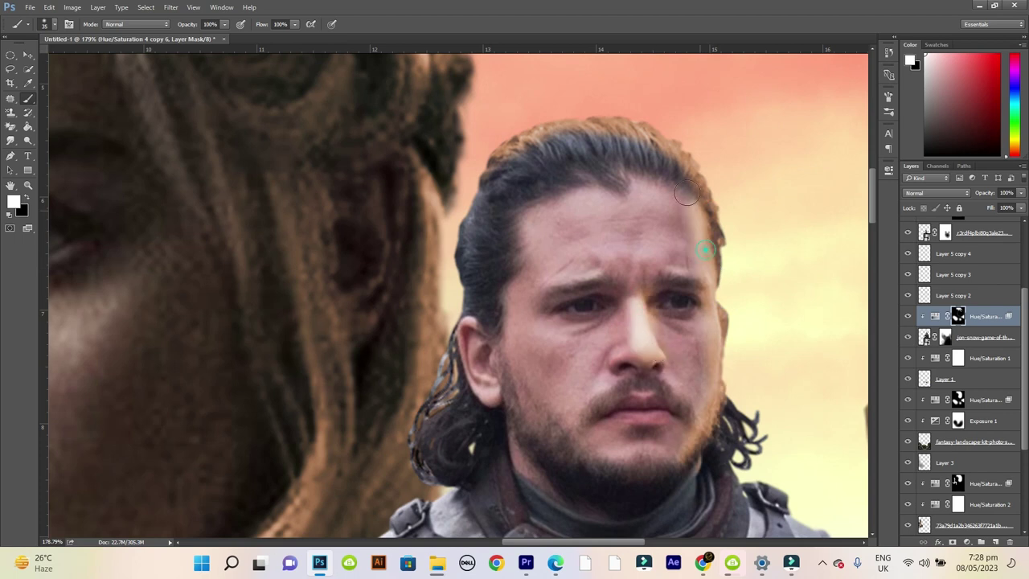
# Step: Paint black on the copy 6 mask to remove the orange tint from the top of his hair
pyautogui.press('x')
pyautogui.moveTo(486, 169); pyautogui.dragTo(679, 181)
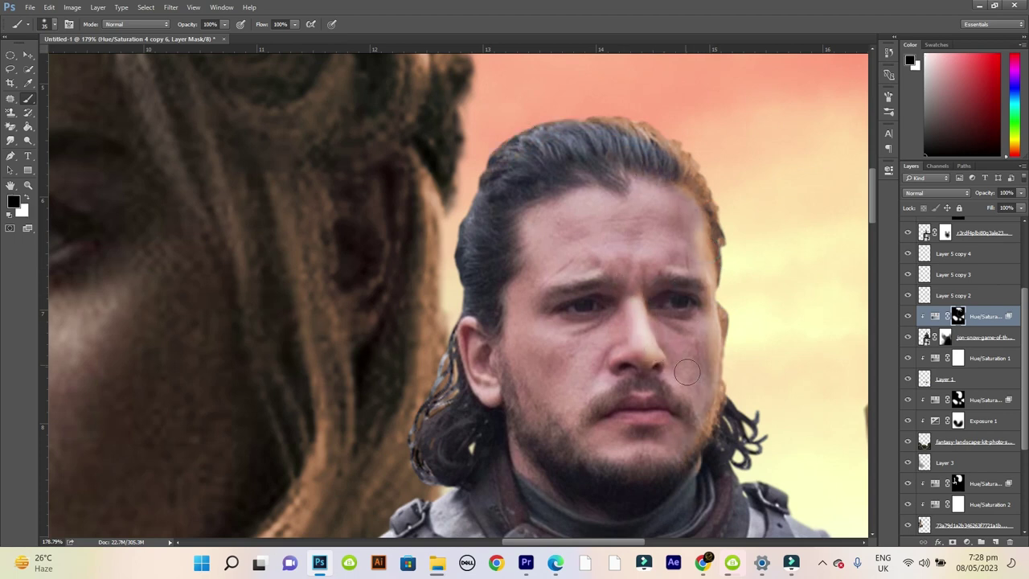
pyautogui.press('x')
pyautogui.scroll(-3, 687, 371)
pyautogui.press('x')
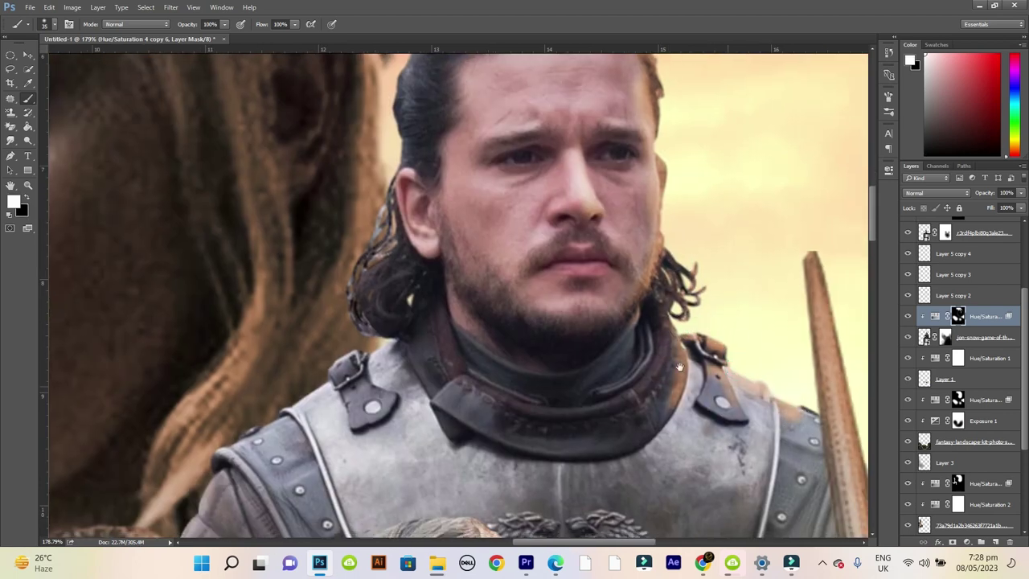
pyautogui.hscroll(2, 692, 386)
pyautogui.scroll(-3, 643, 370)
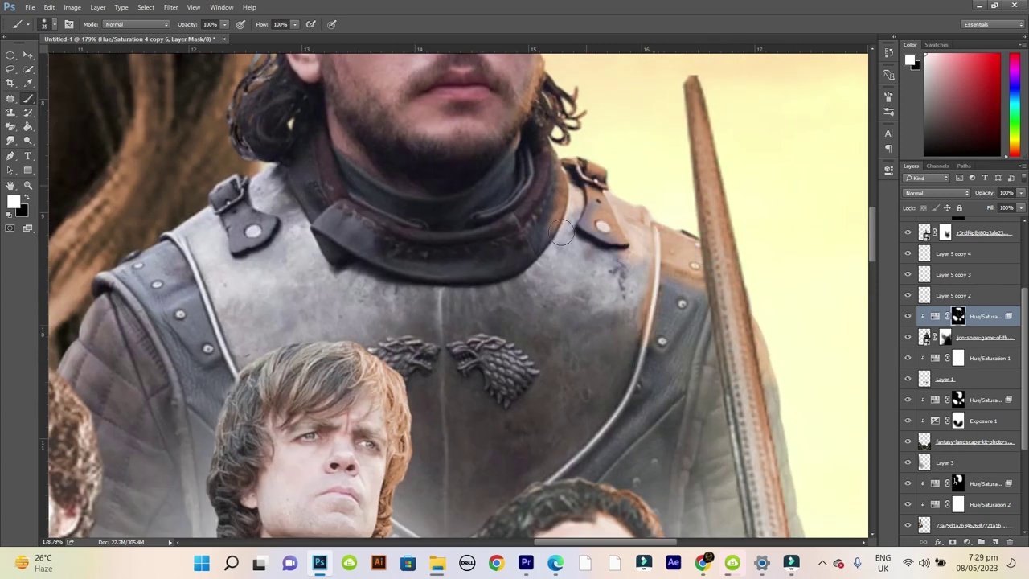
pyautogui.press('x')
pyautogui.scroll(-5, 702, 279)
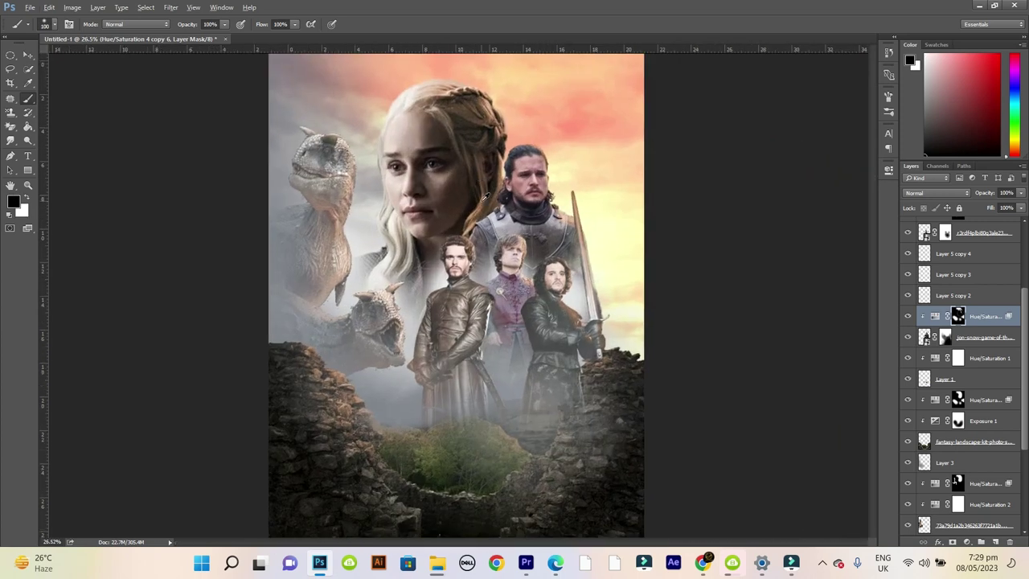
# Step: Enlarge the fire layer and set its blend mode to Screen
pyautogui.hotkey('ctrl', 't')
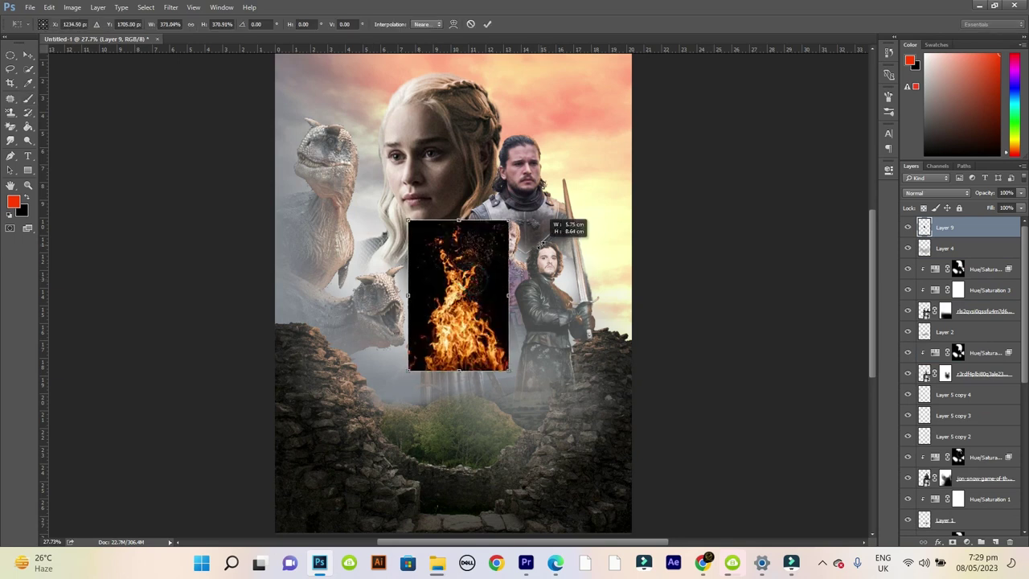
pyautogui.moveTo(471, 275); pyautogui.dragTo(471, 498)
pyautogui.press('Return')
pyautogui.click(937, 193)
pyautogui.click(925, 251)
pyautogui.click(26, 54)
# Step: Mask away the fire's edges with black and move it down into the ruins' gap
pyautogui.scroll(3, 475, 475)
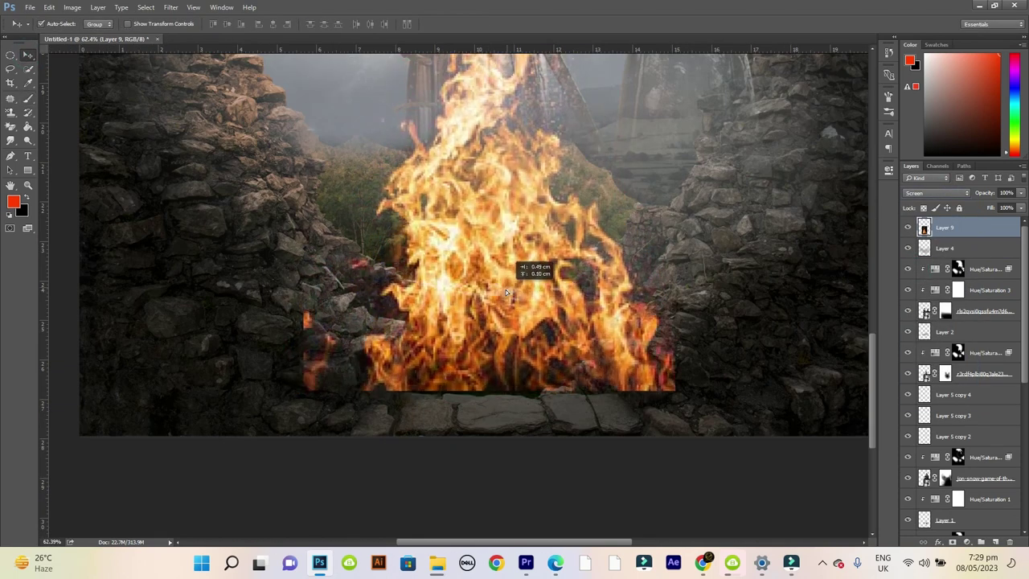
pyautogui.click(981, 542)
pyautogui.press('b')
pyautogui.moveTo(239, 400); pyautogui.dragTo(257, 295)
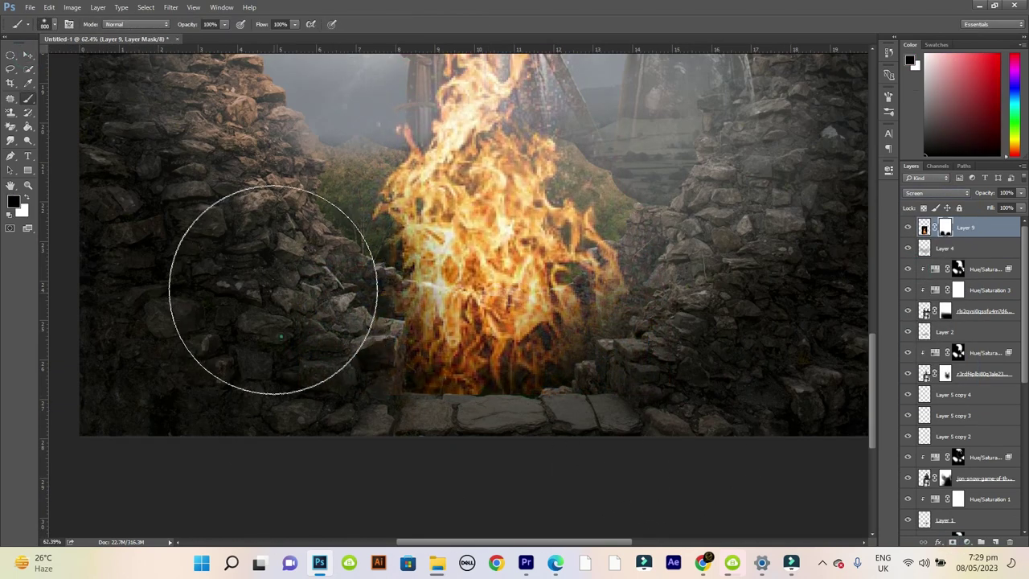
pyautogui.scroll(-2, 257, 295)
pyautogui.moveTo(515, 266); pyautogui.dragTo(553, 233)
pyautogui.scroll(-1, 554, 233)
pyautogui.hotkey('ctrl', 't')
pyautogui.moveTo(485, 285)
pyautogui.mouseDown()
pyautogui.moveTo(492, 395)
pyautogui.moveTo(527, 193)
pyautogui.mouseUp()
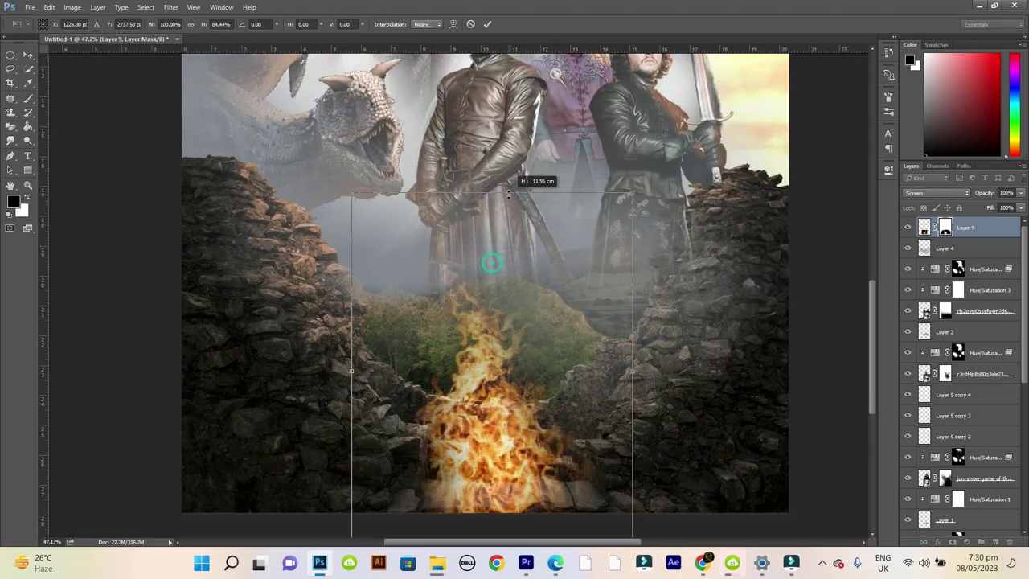
# Step: Add Hue/Saturation 5 on the landscape, lightening it slightly and shifting hue toward orange
pyautogui.press('Return')
pyautogui.scroll(-1, 720, 394)
pyautogui.click(949, 248)
pyautogui.scroll(-5, 980, 333)
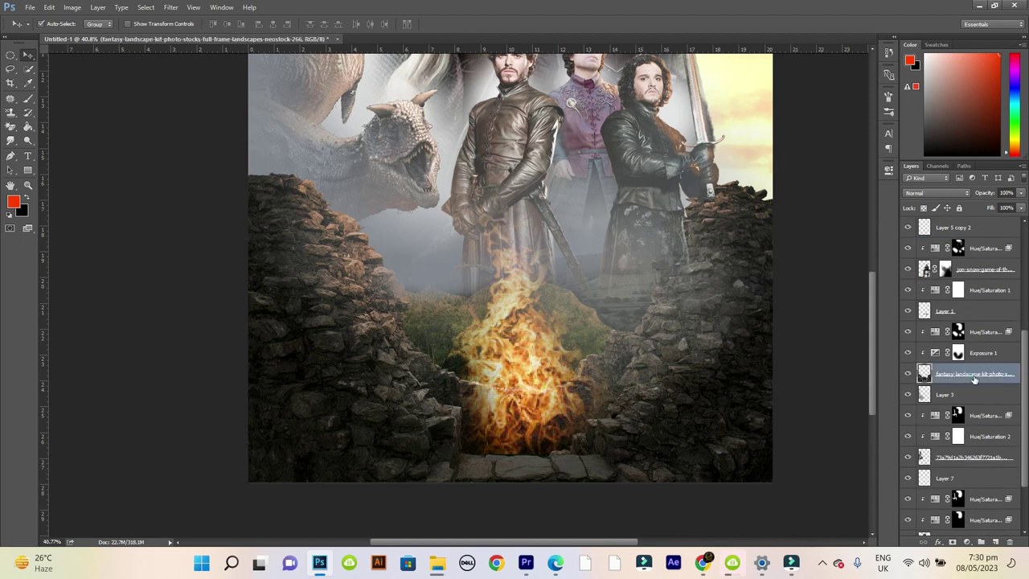
pyautogui.doubleClick(935, 373)
pyautogui.moveTo(784, 279); pyautogui.dragTo(799, 280)
pyautogui.moveTo(751, 234); pyautogui.dragTo(744, 234)
pyautogui.click(871, 163)
# Step: Invert the Hue/Saturation 5 mask and paint the orange glow onto ruins near the fire
pyautogui.hotkey('ctrl', 'i')
pyautogui.press('b')
pyautogui.press('x')
pyautogui.moveTo(438, 302)
pyautogui.mouseDown()
pyautogui.moveTo(406, 271)
pyautogui.moveTo(450, 322)
pyautogui.mouseUp()
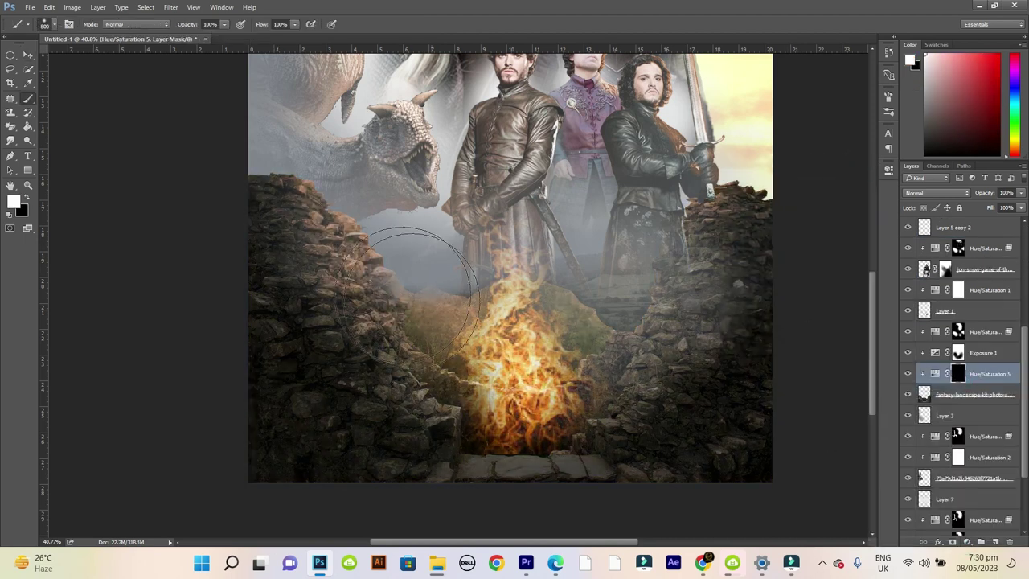
# Step: Restrict the glow to the lighter stones with the Blend If underlying slider
pyautogui.doubleClick(1015, 375)
pyautogui.moveTo(750, 312)
pyautogui.mouseDown()
pyautogui.moveTo(811, 313)
pyautogui.moveTo(794, 313)
pyautogui.mouseUp()
pyautogui.press('Return')
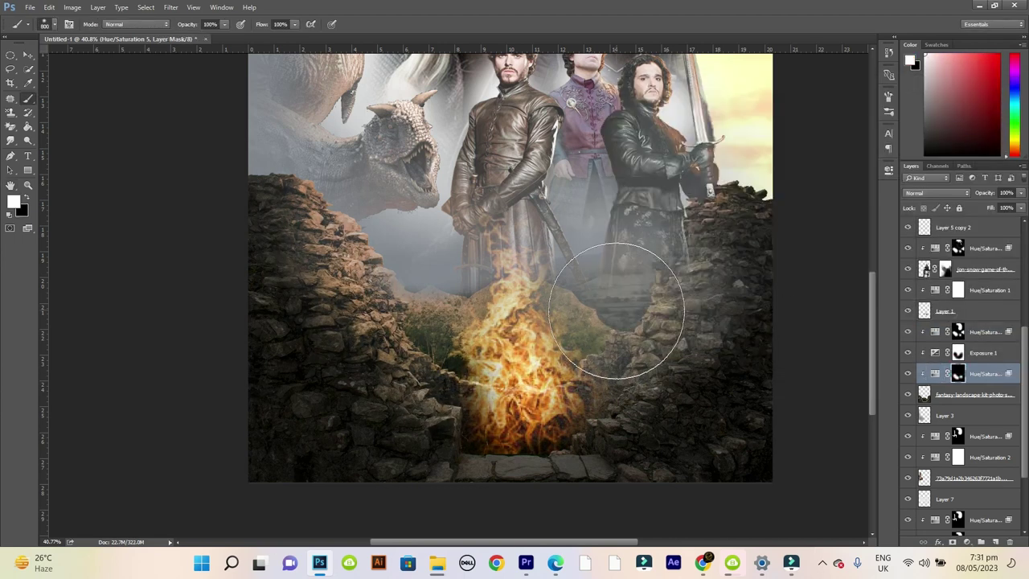
pyautogui.scroll(-3, 575, 320)
pyautogui.scroll(2, 576, 320)
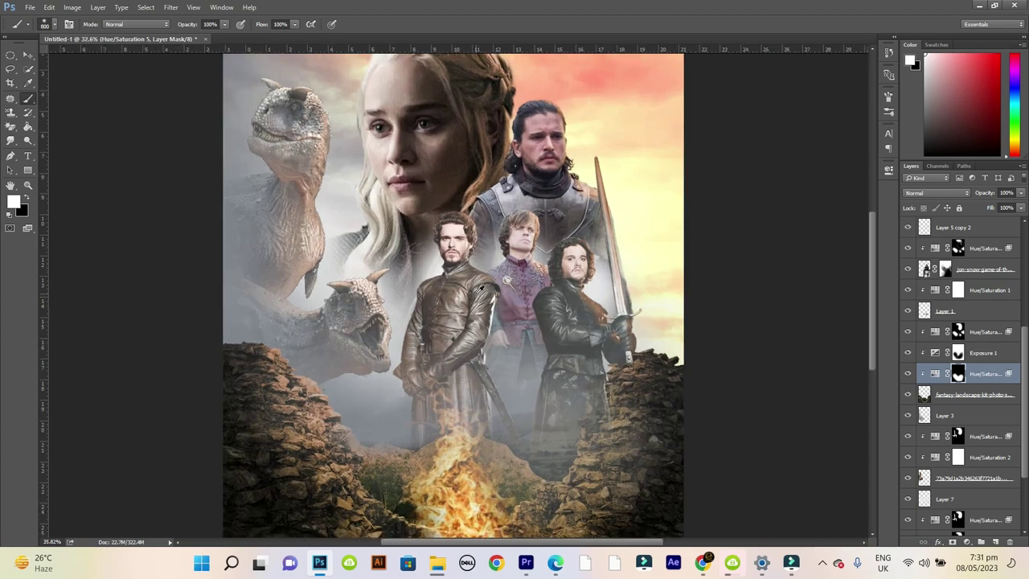
pyautogui.scroll(-1, 384, 306)
# Step: Add an Exposure adjustment darkened to -0.72
pyautogui.press('v')
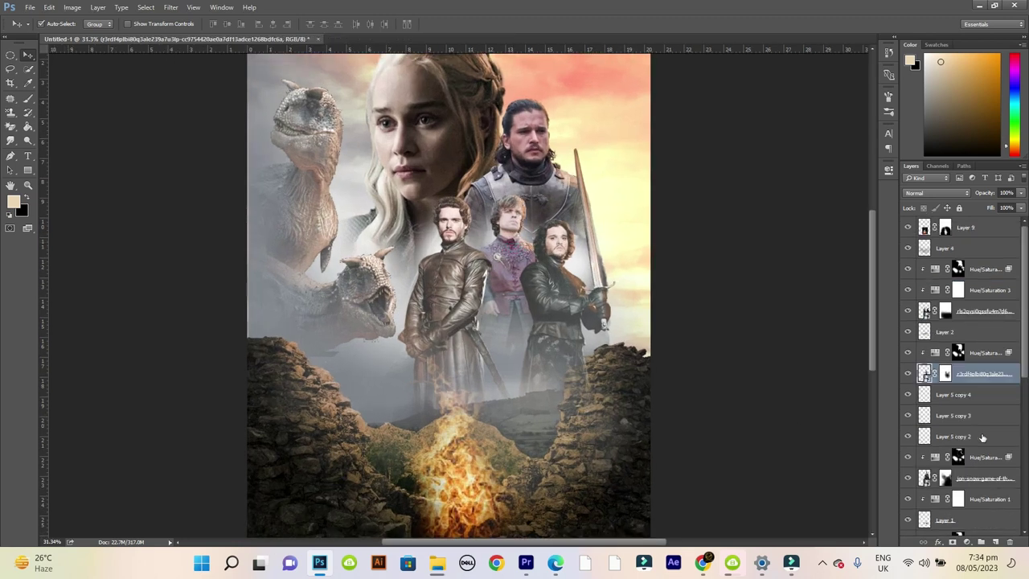
pyautogui.click(967, 542)
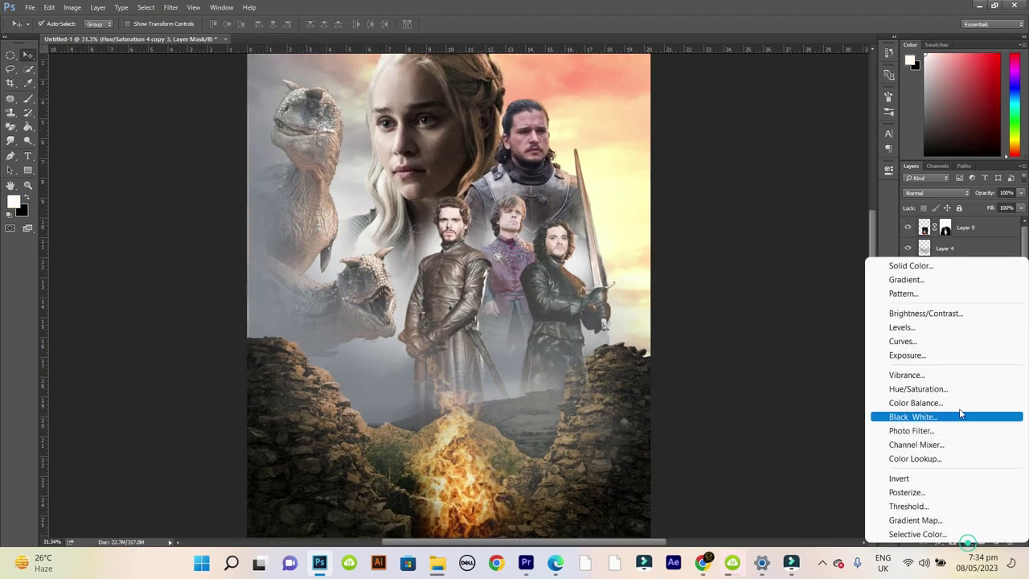
pyautogui.click(907, 354)
pyautogui.moveTo(793, 222); pyautogui.dragTo(798, 222)
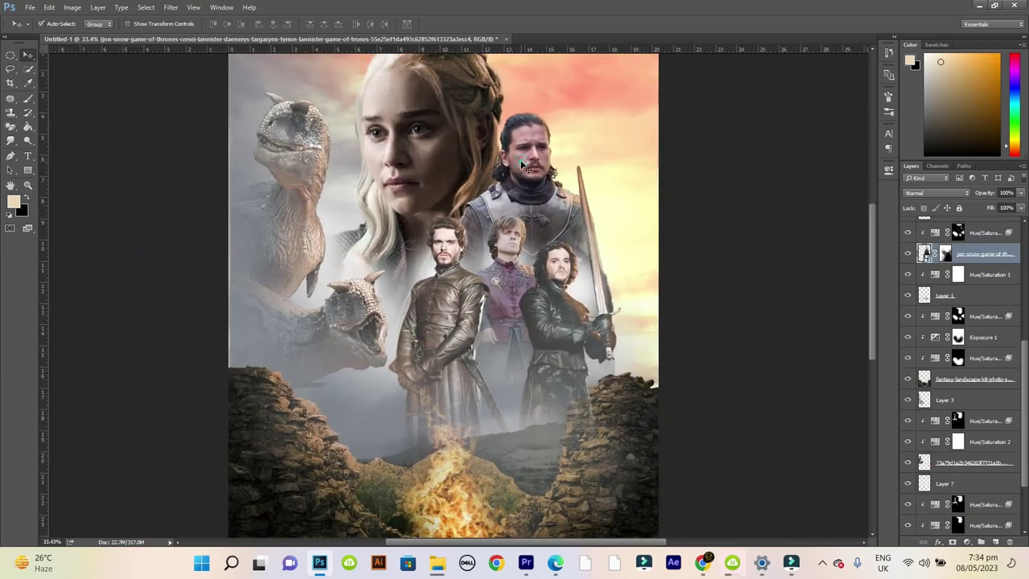
# Step: Create new layers below the Jon Snow photo and brush grey fog over the hillside
pyautogui.click(969, 290)
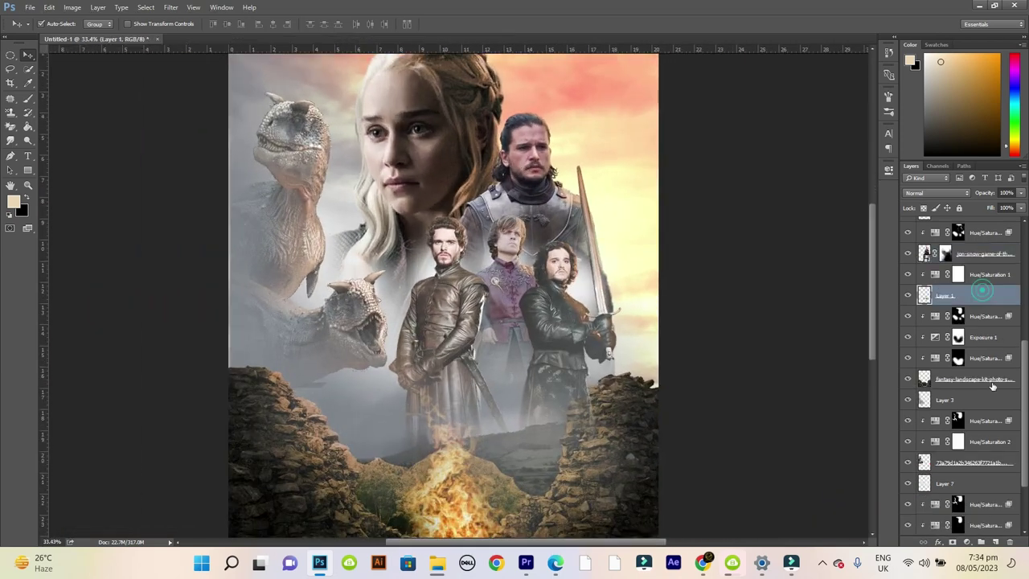
pyautogui.click(996, 542)
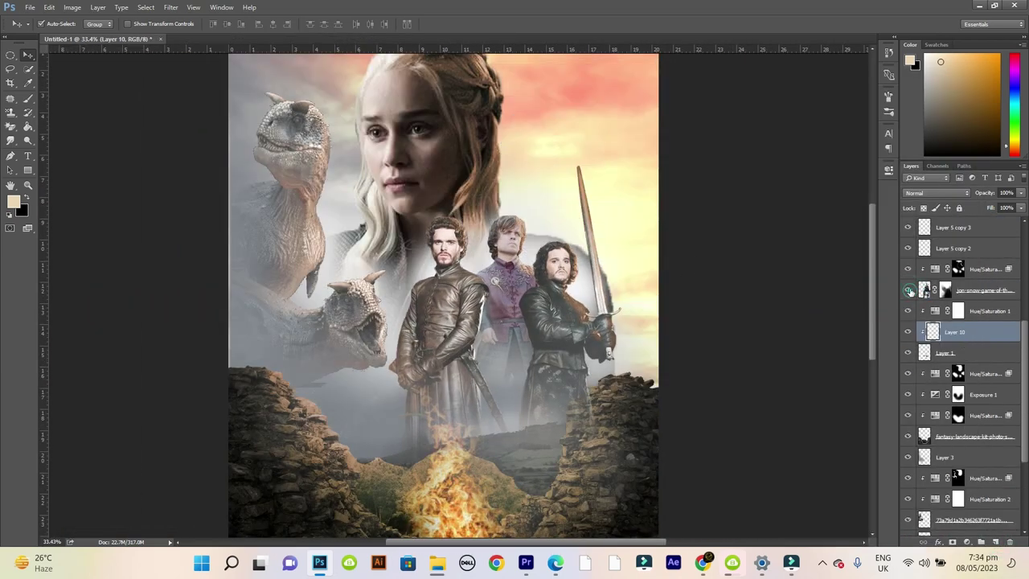
pyautogui.click(995, 542)
pyautogui.moveTo(981, 280); pyautogui.dragTo(980, 286)
pyautogui.press('b')
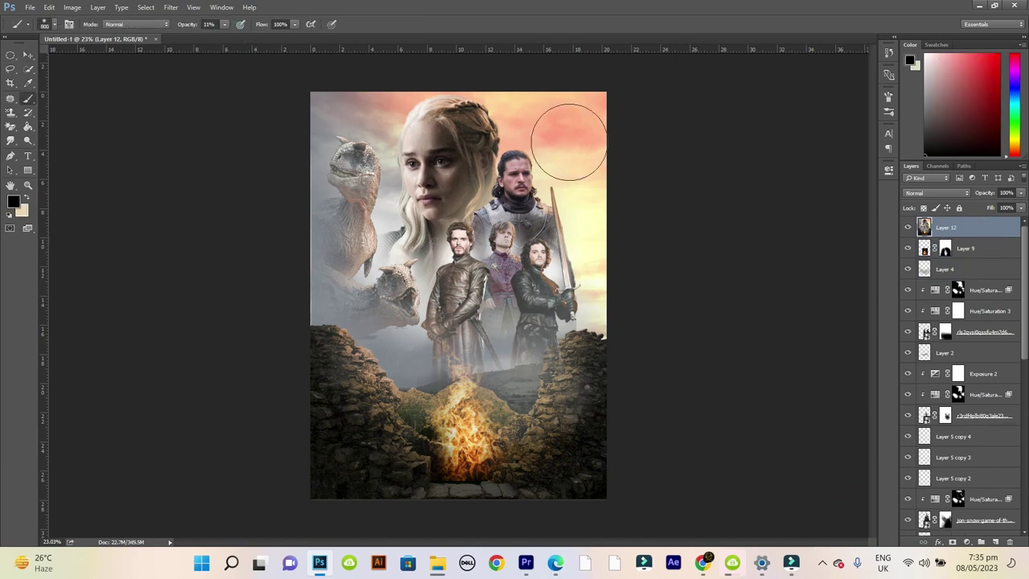
pyautogui.moveTo(299, 340)
pyautogui.mouseDown()
pyautogui.moveTo(434, 366)
pyautogui.moveTo(381, 404)
pyautogui.mouseUp()
pyautogui.hotkey('ctrl', 'shift', 'a')
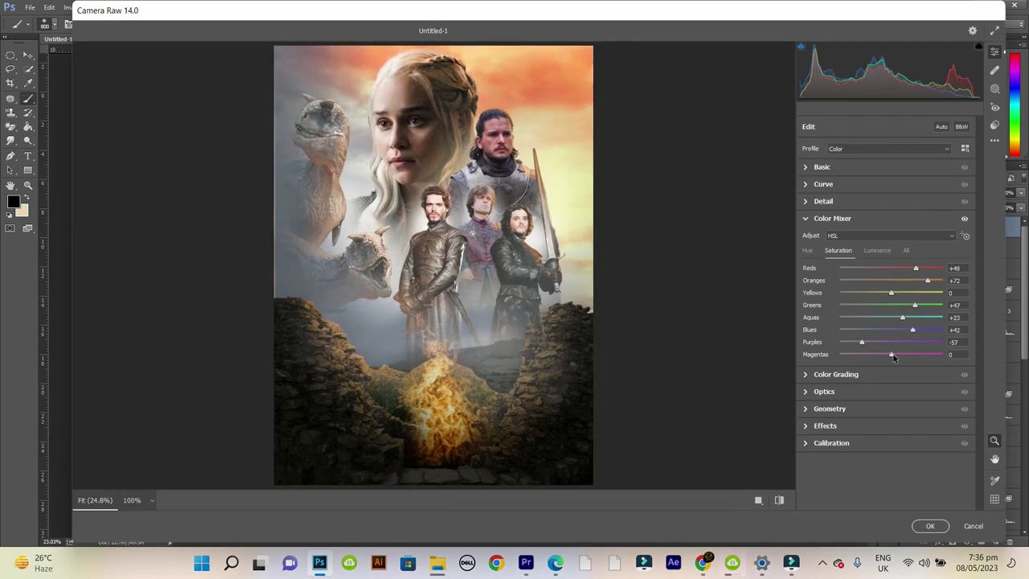
# Step: Try Camera Raw shadow and highlight adjustments, then discard them
pyautogui.click(822, 167)
pyautogui.moveTo(891, 268)
pyautogui.mouseDown()
pyautogui.moveTo(919, 268)
pyautogui.moveTo(833, 258)
pyautogui.mouseUp()
pyautogui.click(805, 167)
pyautogui.click(807, 218)
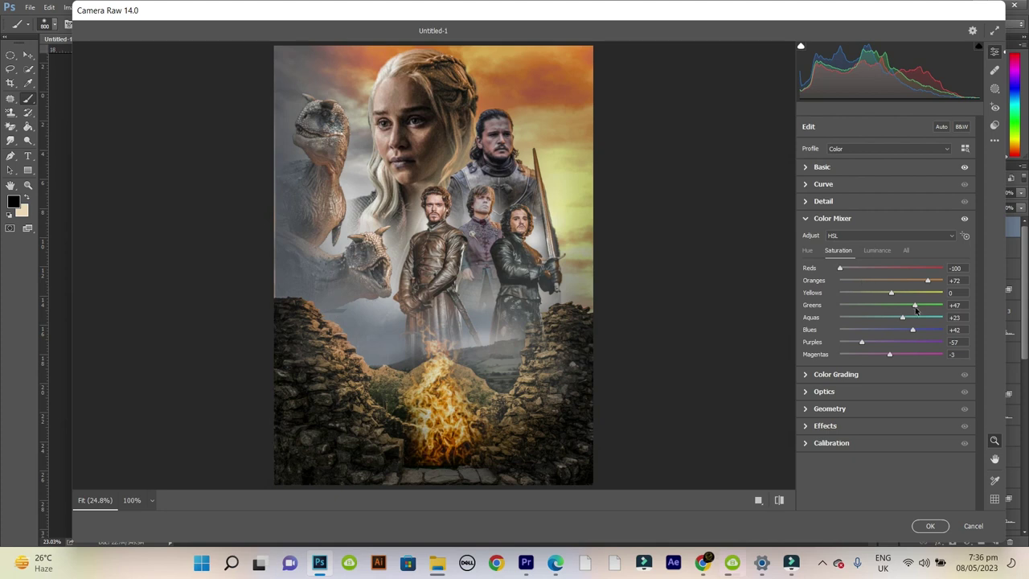
pyautogui.click(973, 526)
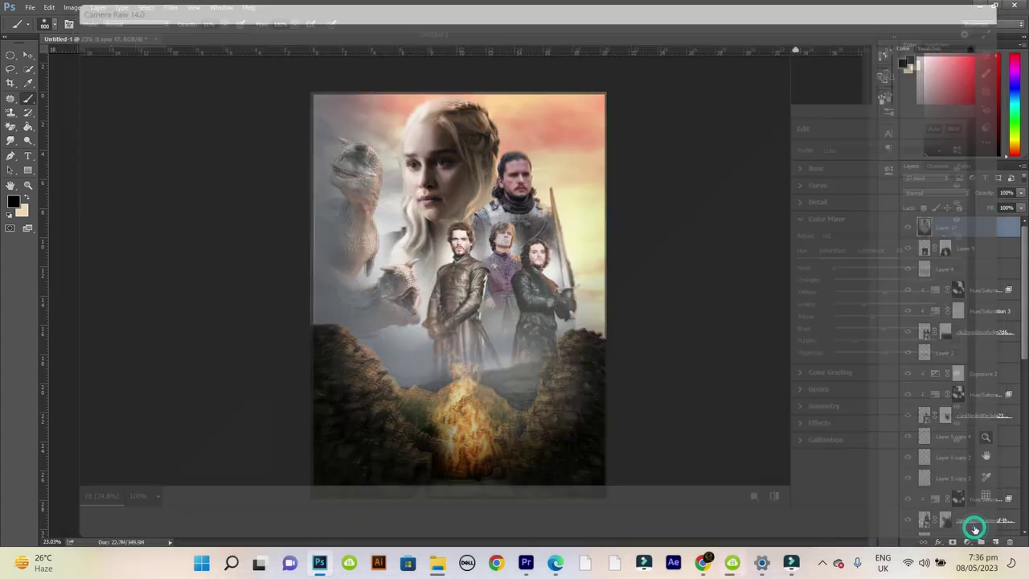
# Step: Set Clarity +66, Shadows +65, Saturation +33, Highlights -100, Dehaze +35 and Blacks +100
pyautogui.hotkey('shift', 'ctrl', 'a')
pyautogui.moveTo(891, 324); pyautogui.dragTo(925, 324)
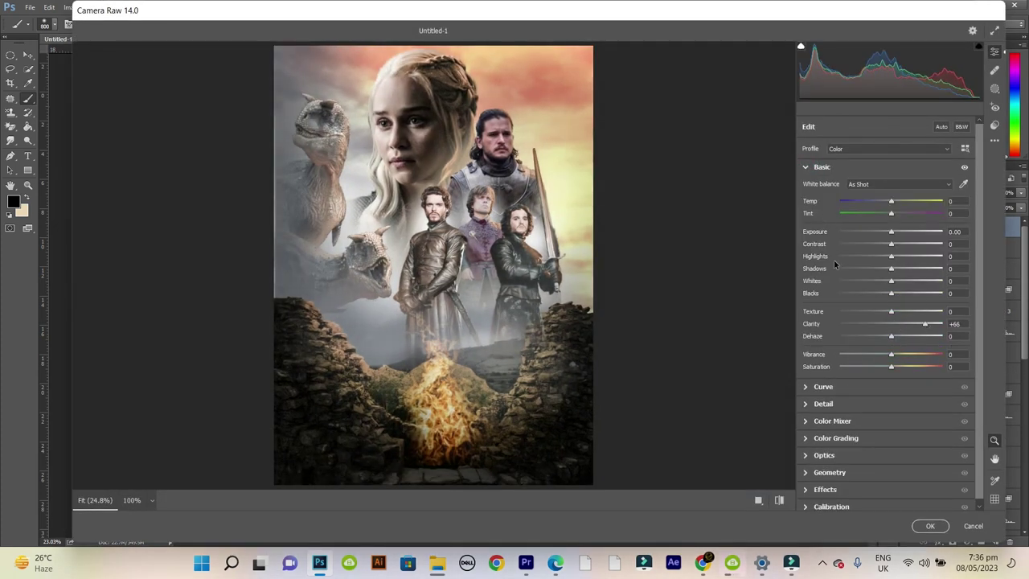
pyautogui.moveTo(891, 268); pyautogui.dragTo(924, 268)
pyautogui.moveTo(891, 367); pyautogui.dragTo(901, 368)
pyautogui.moveTo(891, 243)
pyautogui.mouseDown()
pyautogui.moveTo(839, 256)
pyautogui.moveTo(889, 232)
pyautogui.mouseUp()
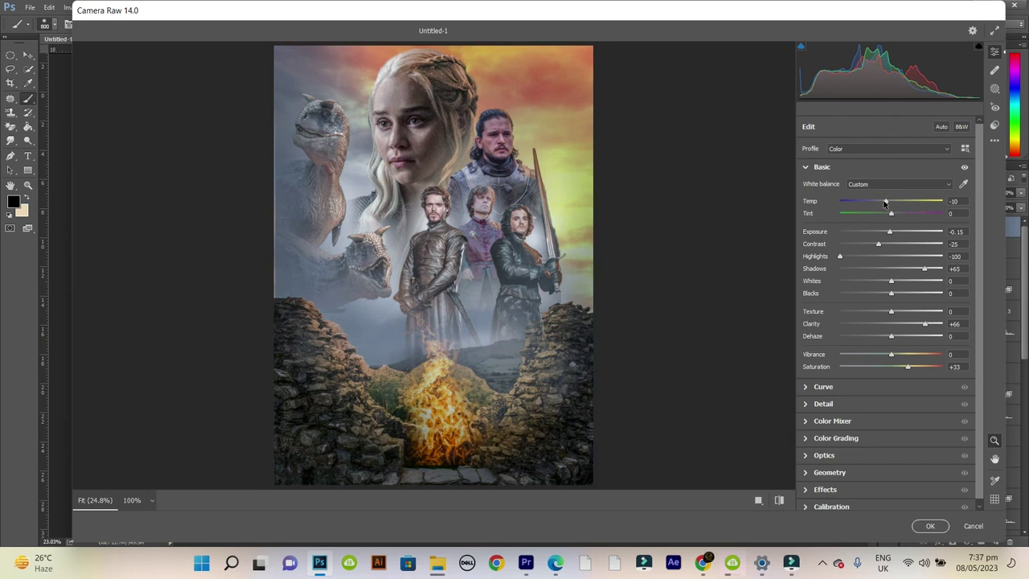
pyautogui.moveTo(891, 336); pyautogui.dragTo(908, 337)
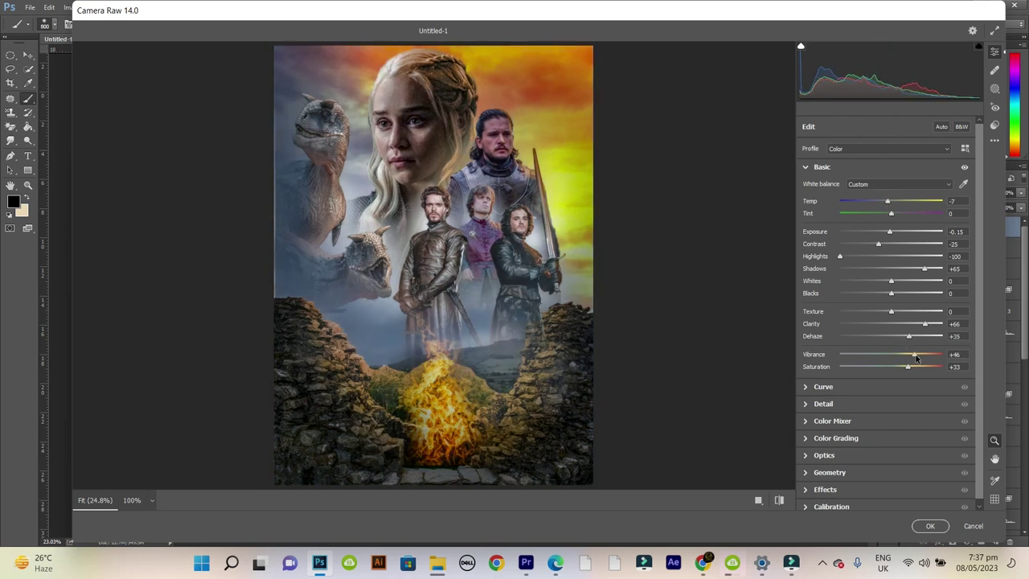
pyautogui.moveTo(909, 295); pyautogui.dragTo(942, 295)
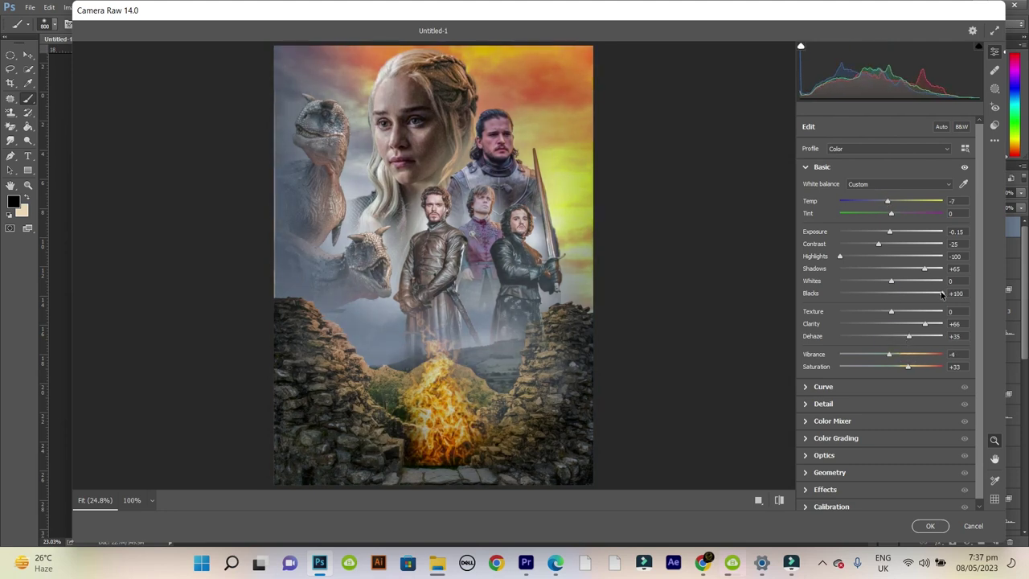
# Step: Apply the Camera Raw grade and add a Color Lookup layer, trying Candlelight.CUBE at lower fill
pyautogui.click(930, 526)
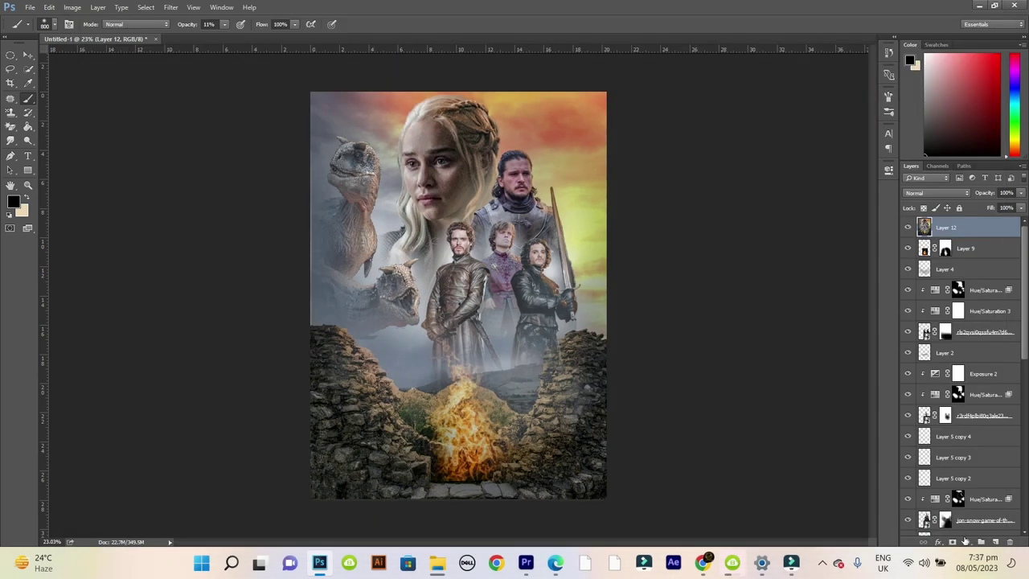
pyautogui.click(980, 542)
pyautogui.click(933, 450)
pyautogui.click(819, 196)
pyautogui.click(800, 237)
pyautogui.press('Down')
pyautogui.press('Down')
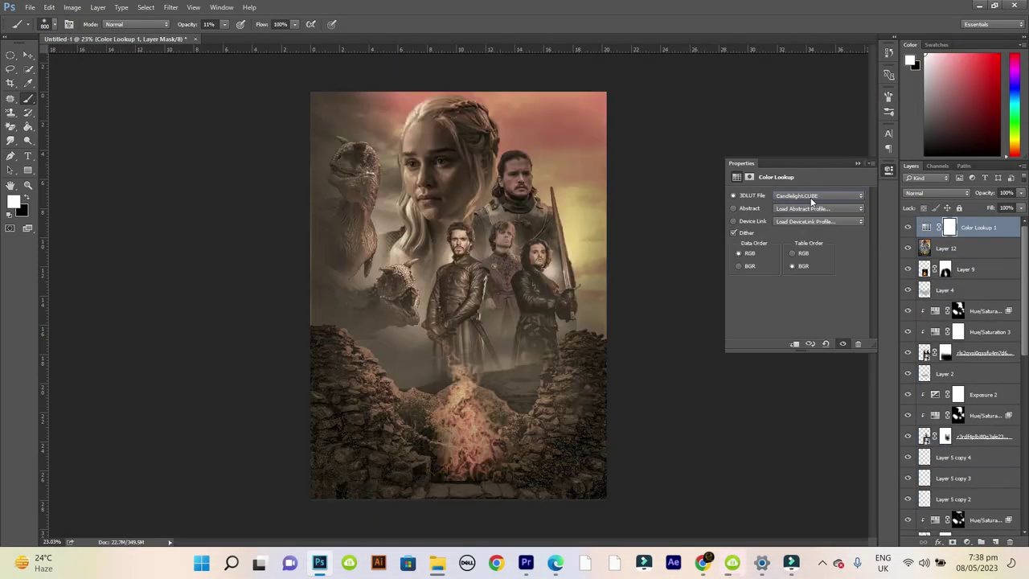
pyautogui.press('Down')
pyautogui.press('Up')
pyautogui.moveTo(1022, 209); pyautogui.dragTo(1009, 226)
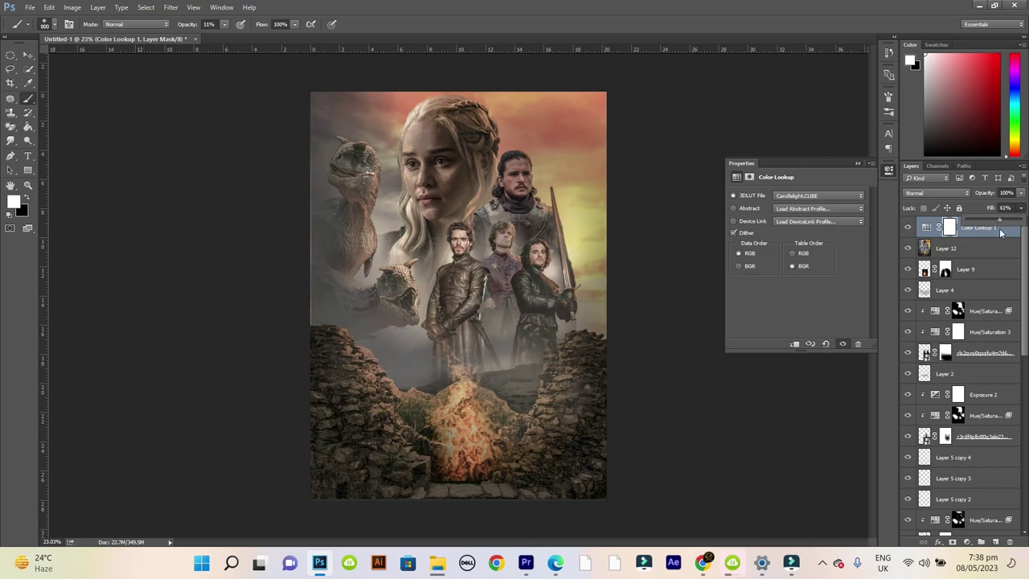
# Step: Switch the lookup to LateSunset.3DL and reduce the layer's fill to about 55%
pyautogui.click(819, 195)
pyautogui.click(804, 324)
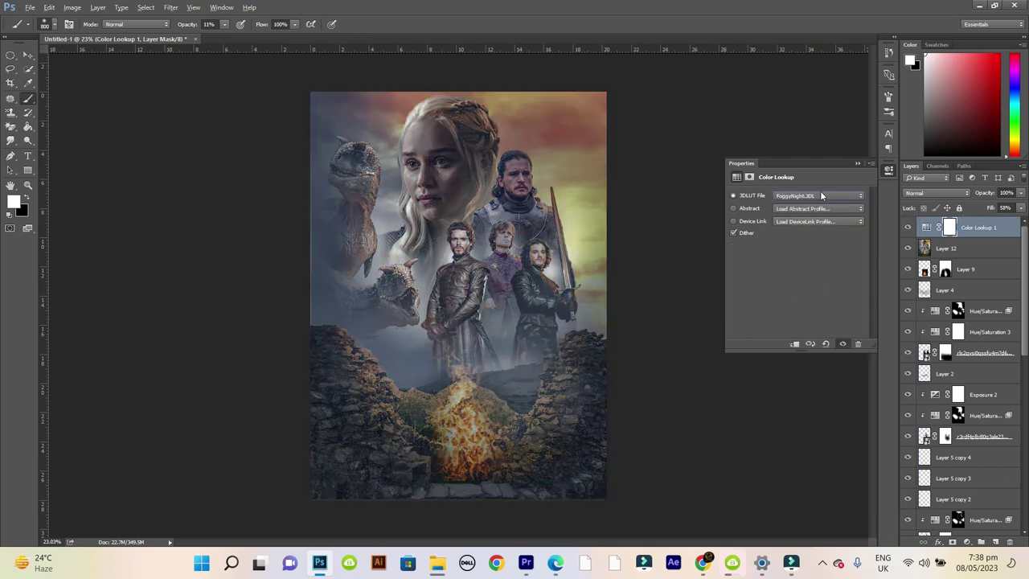
pyautogui.press('Down')
pyautogui.press('Down')
pyautogui.press('Down')
pyautogui.write('1')
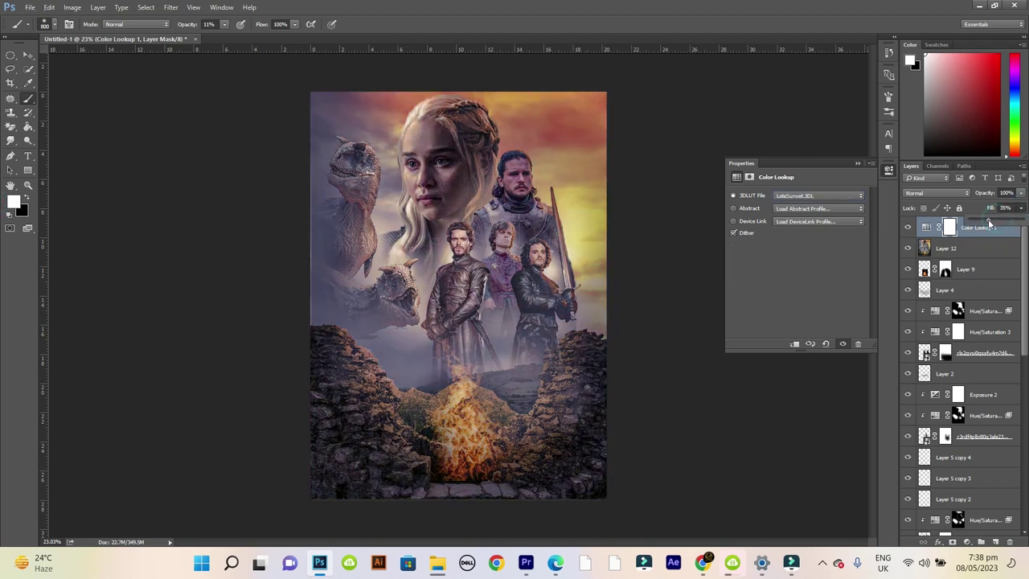
pyautogui.write('00')
pyautogui.moveTo(1014, 231); pyautogui.dragTo(993, 225)
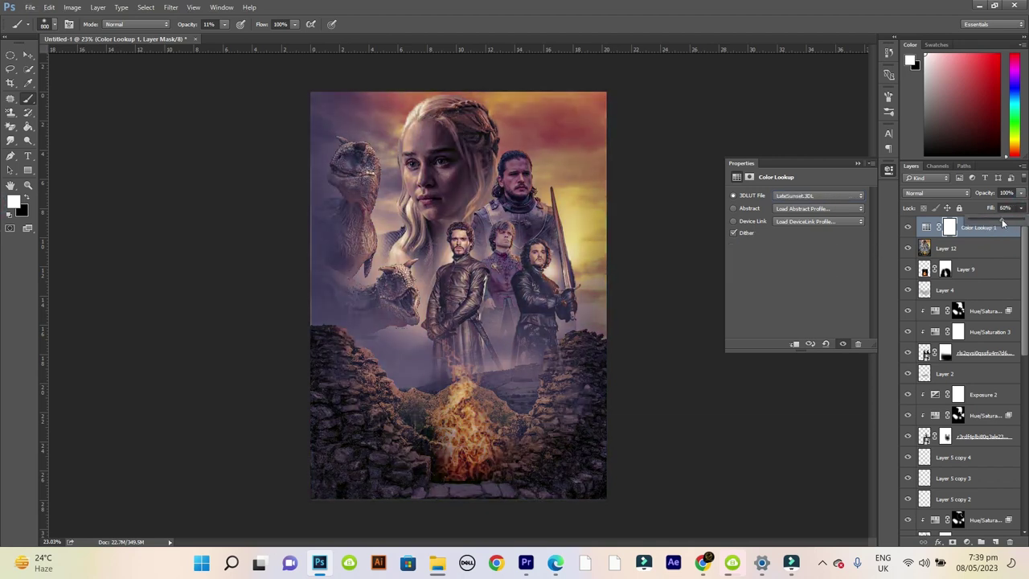
pyautogui.click(872, 166)
# Step: Place the Game of Thrones logo, shrink it to about 57%, and move it top-right
pyautogui.click(30, 7)
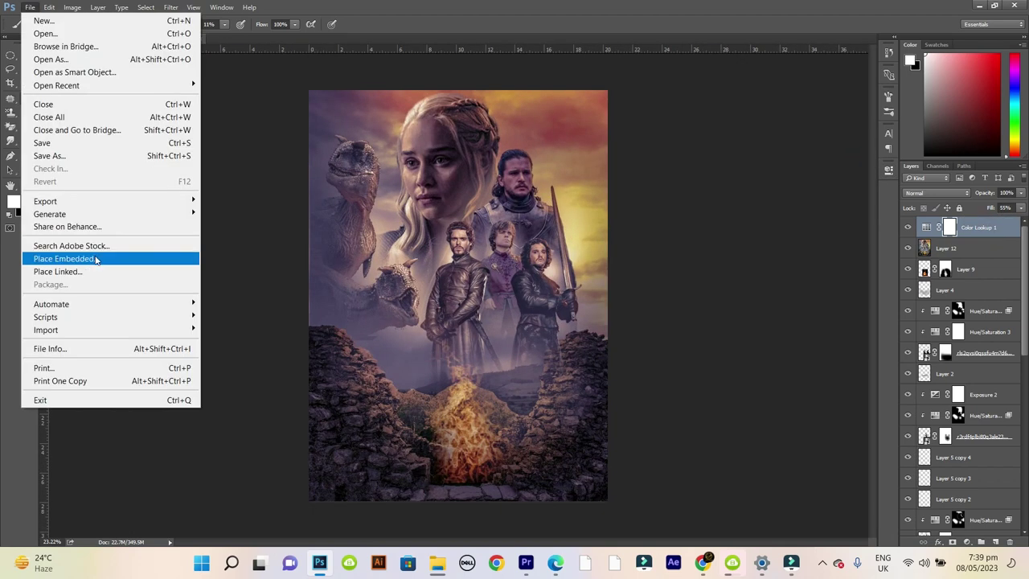
pyautogui.click(64, 259)
pyautogui.press('Return')
pyautogui.moveTo(533, 367); pyautogui.dragTo(513, 414)
pyautogui.moveTo(307, 304); pyautogui.dragTo(371, 347)
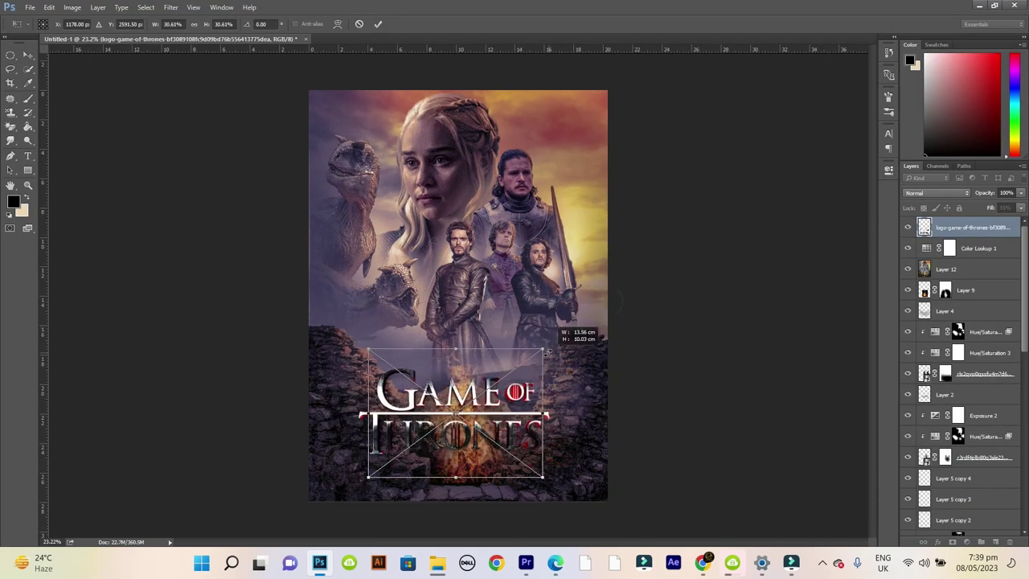
pyautogui.moveTo(378, 489); pyautogui.dragTo(437, 228)
pyautogui.press('Return')
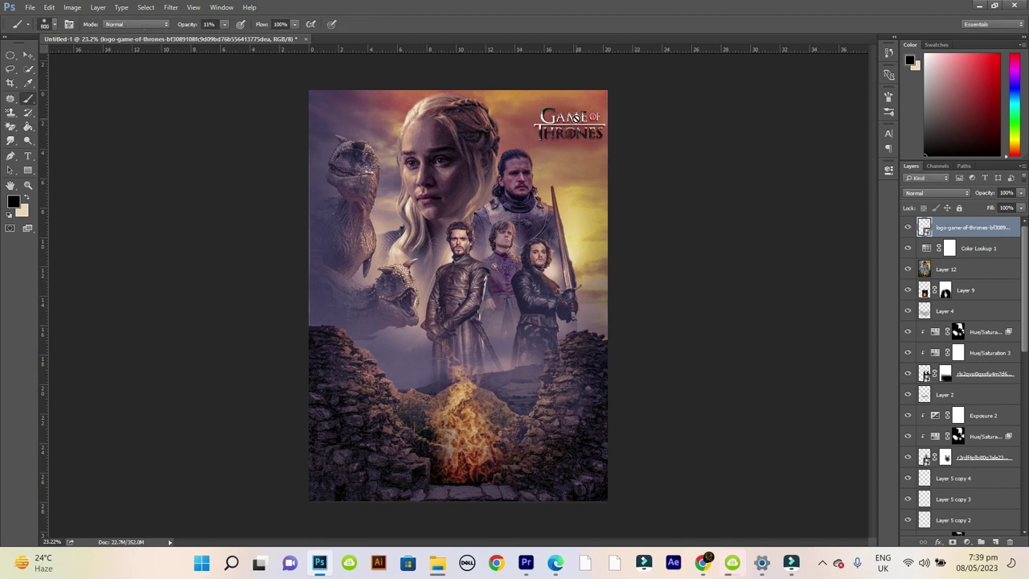
# Step: Add empty Layer 13 beneath the logo and pick a yellow brush colour
pyautogui.scroll(3, 620, 166)
pyautogui.keyDown('ctrl'); pyautogui.click(995, 542); pyautogui.keyUp('ctrl')
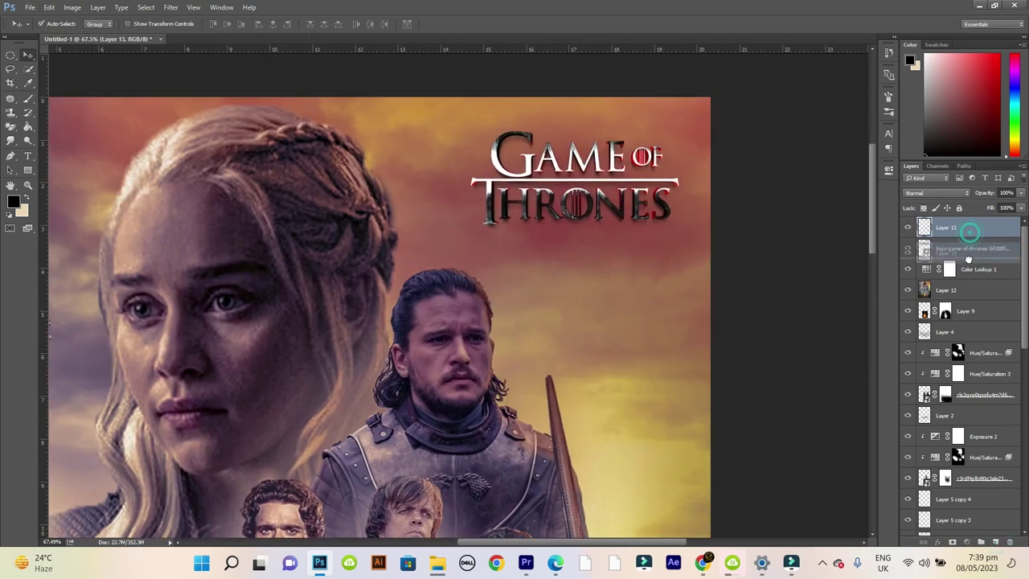
pyautogui.press('b')
pyautogui.keyDown('alt'); pyautogui.click(608, 344); pyautogui.keyUp('alt')
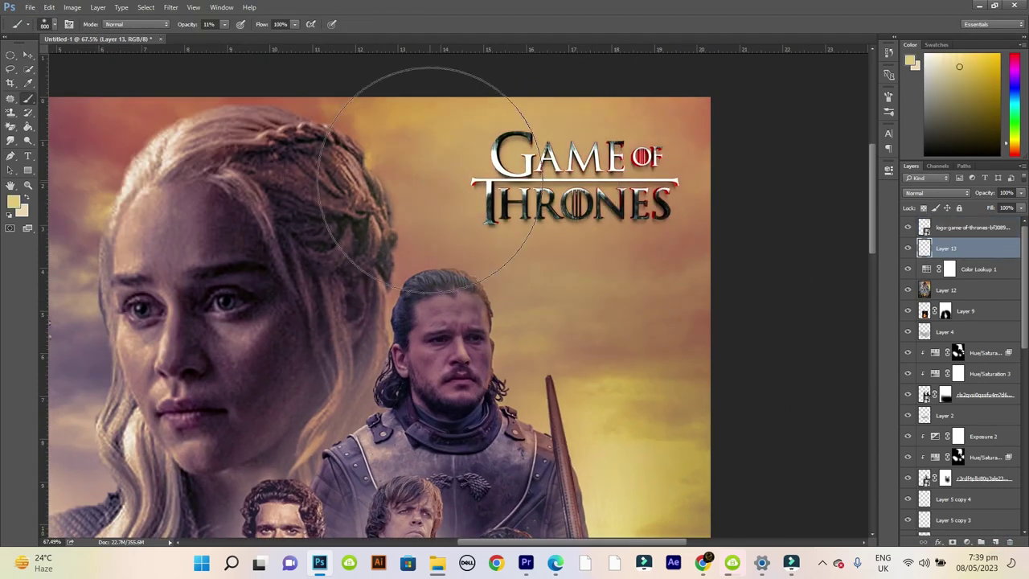
pyautogui.scroll(-2, 453, 157)
pyautogui.click(822, 567)
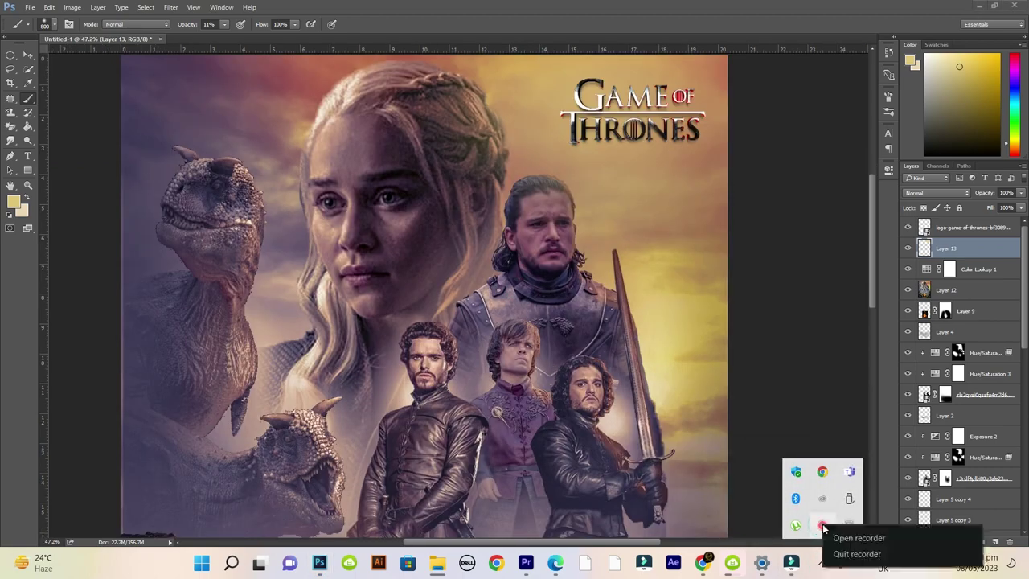